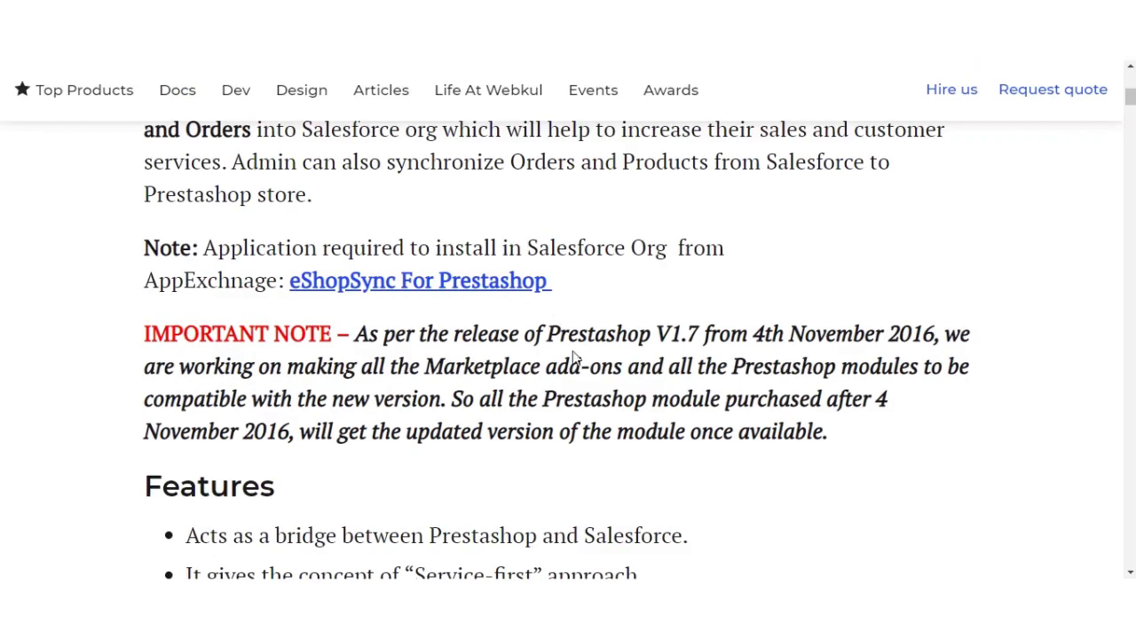
Scroll the PrestaShop Salesforce Connector user guide down to its Features list
{"action": "scroll", "coordinate": [581, 347], "scroll_direction": "down", "scroll_amount": 4}
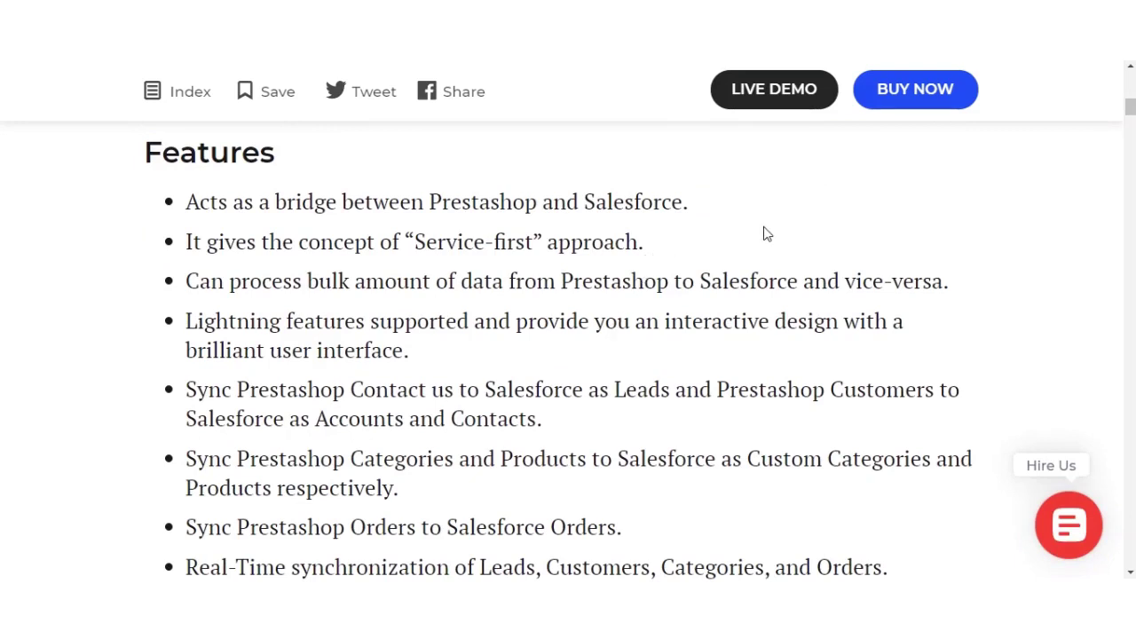
{"action": "scroll", "coordinate": [773, 257], "scroll_direction": "down", "scroll_amount": 2}
{"action": "scroll", "coordinate": [775, 261], "scroll_direction": "up", "scroll_amount": 2}
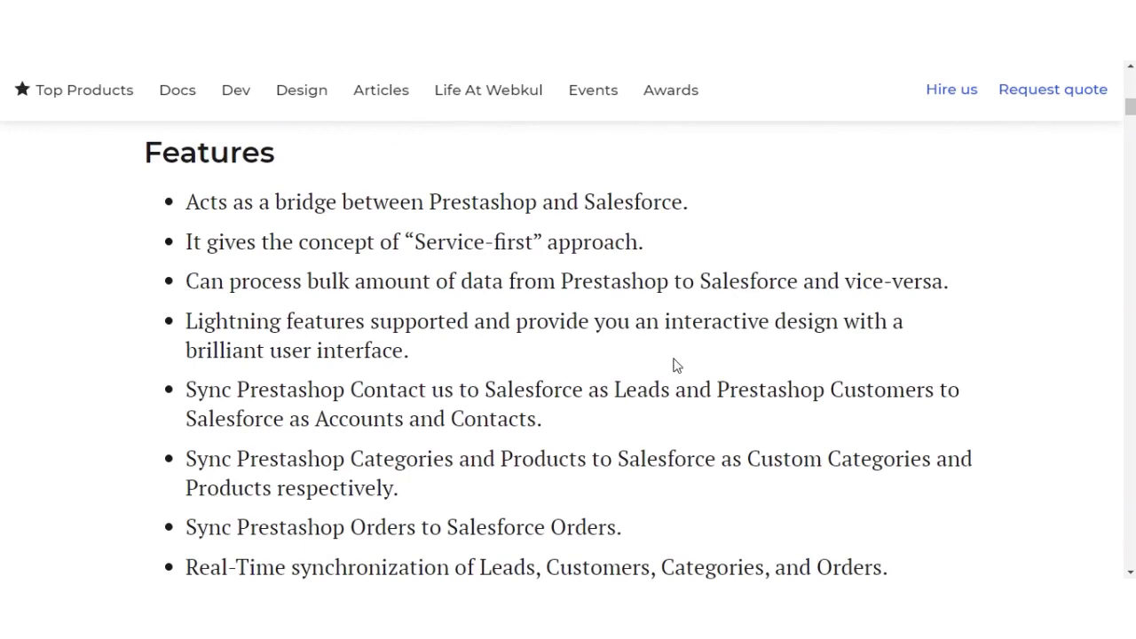
{"action": "scroll", "coordinate": [750, 371], "scroll_direction": "down", "scroll_amount": 1}
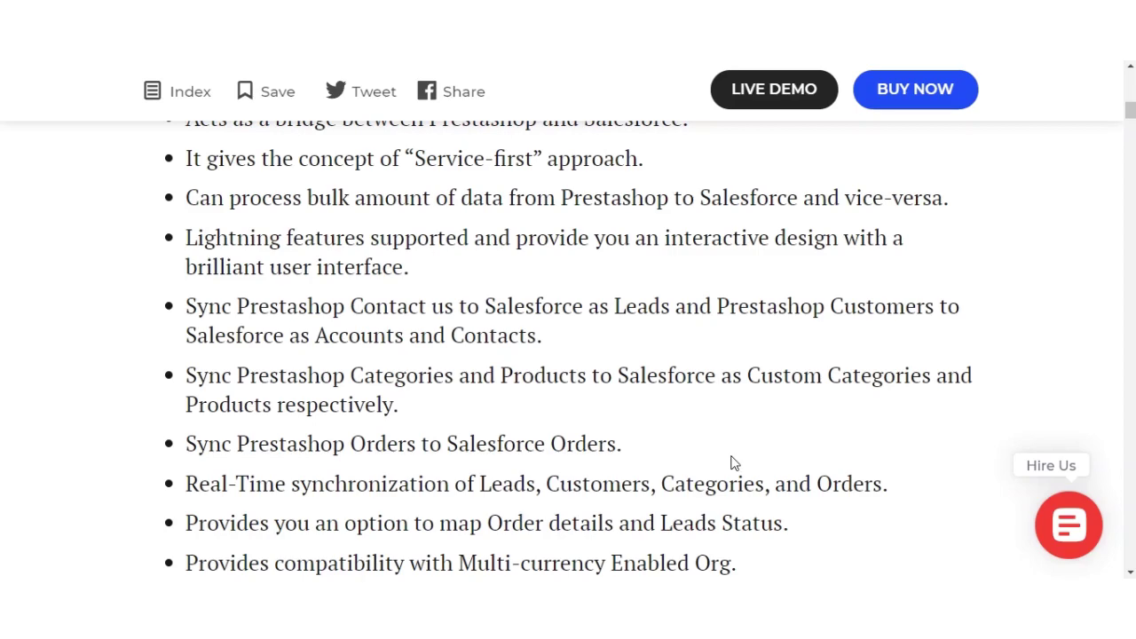
{"action": "scroll", "coordinate": [733, 462], "scroll_direction": "down", "scroll_amount": 2}
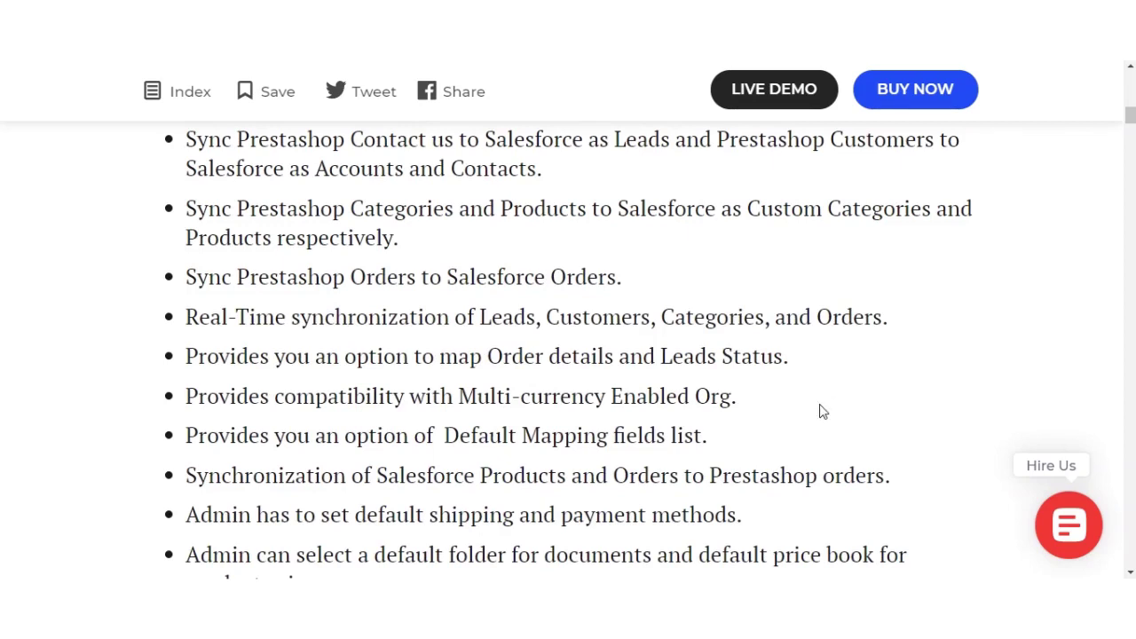
{"action": "scroll", "coordinate": [819, 411], "scroll_direction": "down", "scroll_amount": 1}
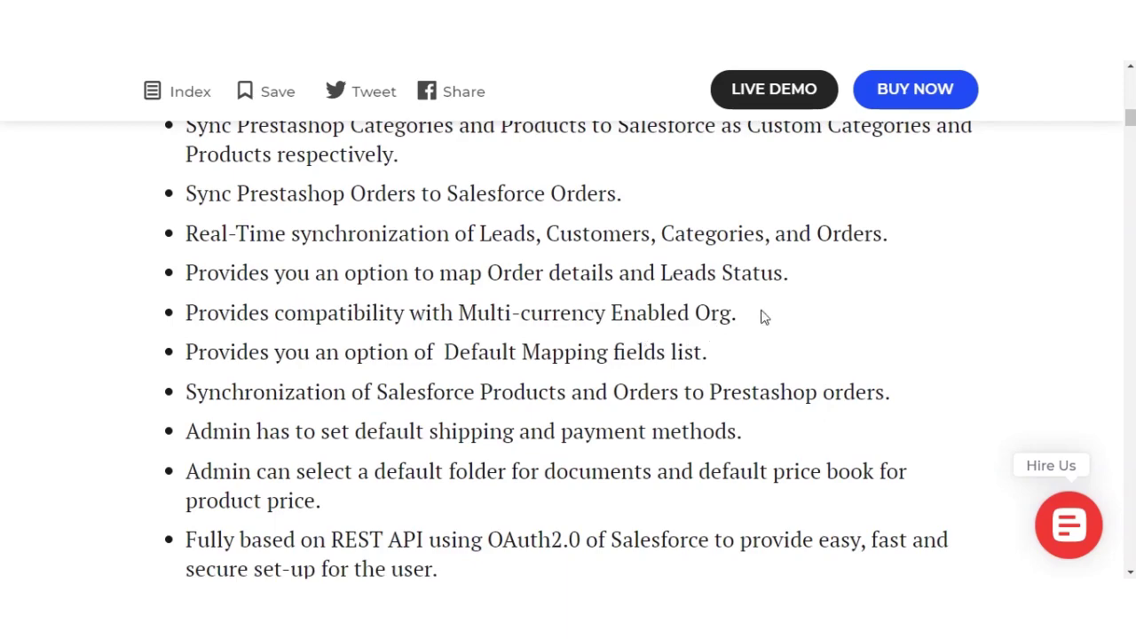
{"action": "scroll", "coordinate": [774, 371], "scroll_direction": "down", "scroll_amount": 1}
Scroll the guide to the How to Configure section with the configuration tutorial video
{"action": "scroll", "coordinate": [774, 371], "scroll_direction": "down", "scroll_amount": 1}
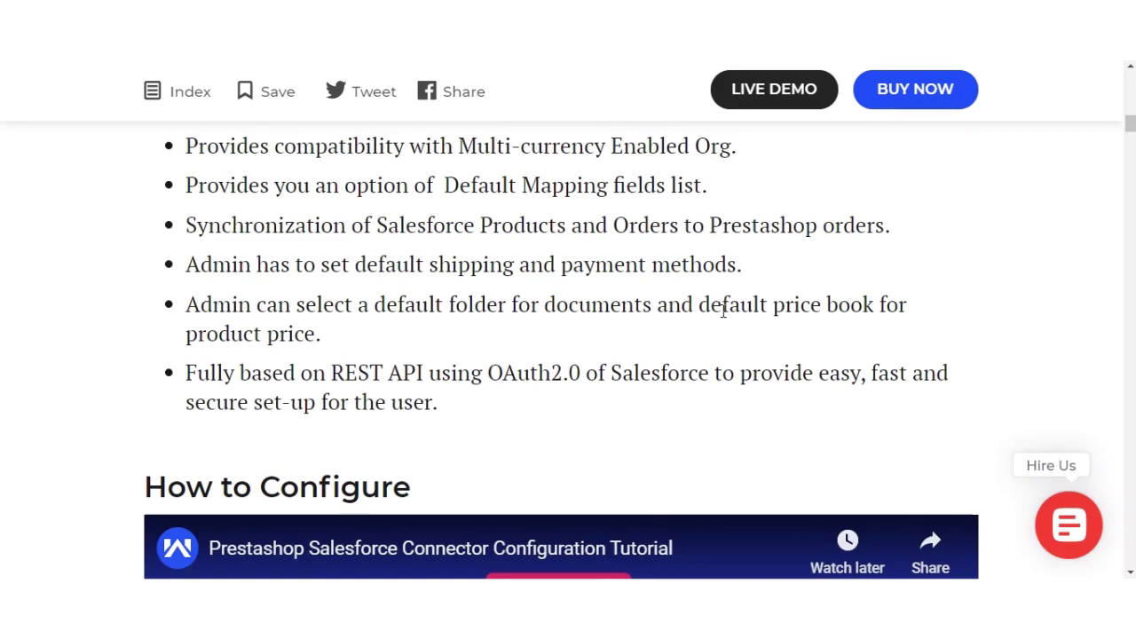
{"action": "scroll", "coordinate": [719, 297], "scroll_direction": "up", "scroll_amount": 2}
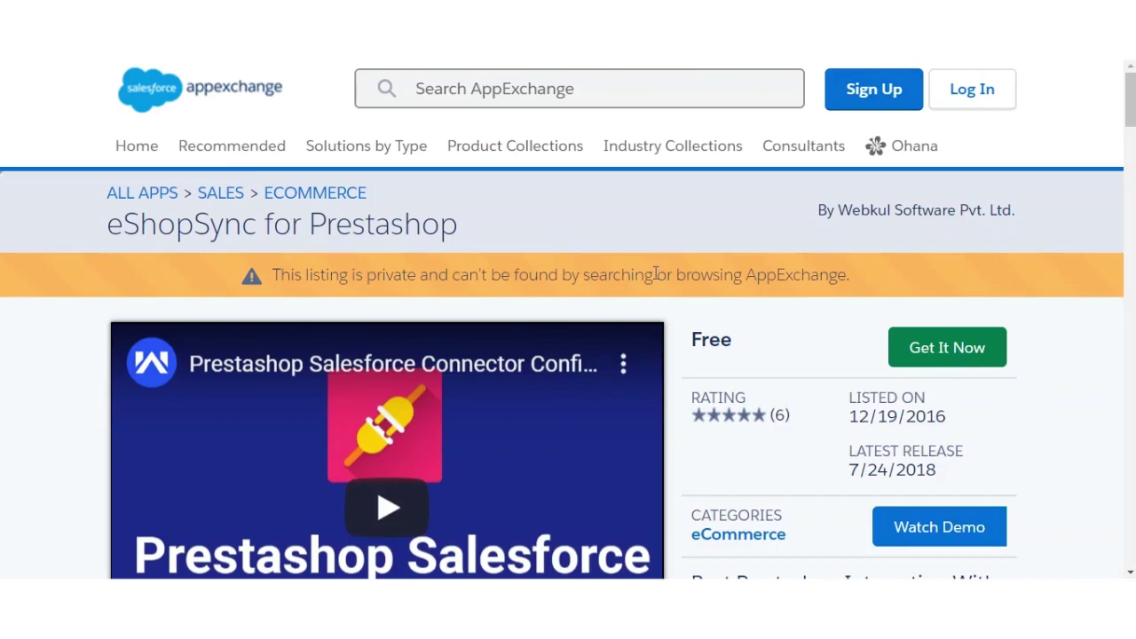
Browse the eShopSync for Prestashop AppExchange listing and choose Get It Now
{"action": "scroll", "coordinate": [662, 273], "scroll_direction": "down", "scroll_amount": 1}
{"action": "scroll", "coordinate": [791, 267], "scroll_direction": "down", "scroll_amount": 2}
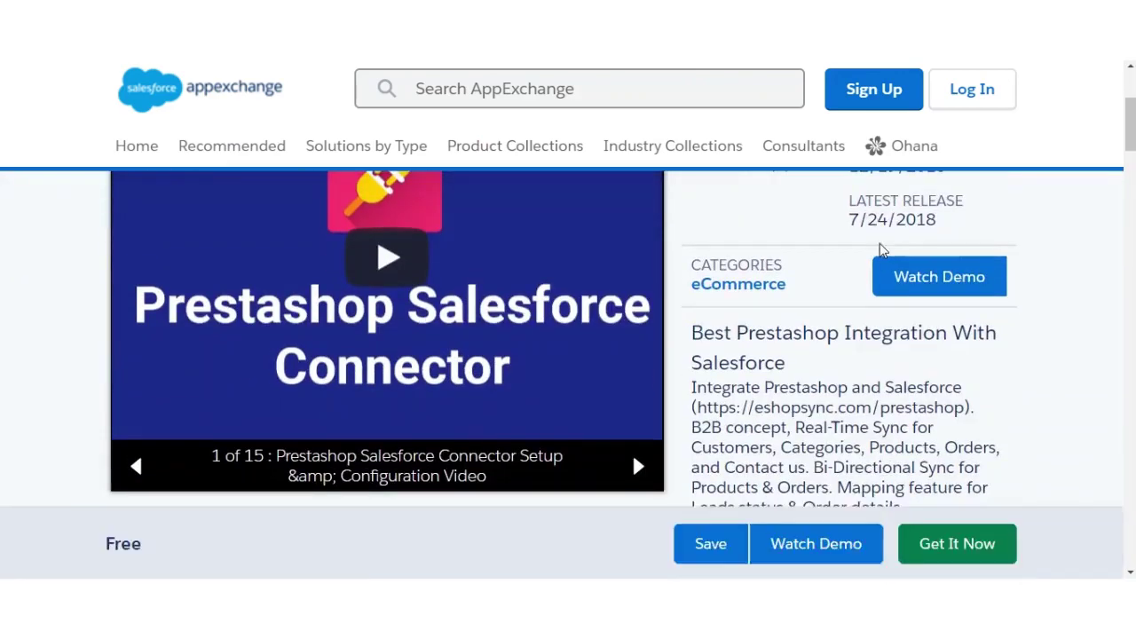
{"action": "scroll", "coordinate": [887, 246], "scroll_direction": "up", "scroll_amount": 3}
{"action": "scroll", "coordinate": [970, 353], "scroll_direction": "down", "scroll_amount": 5}
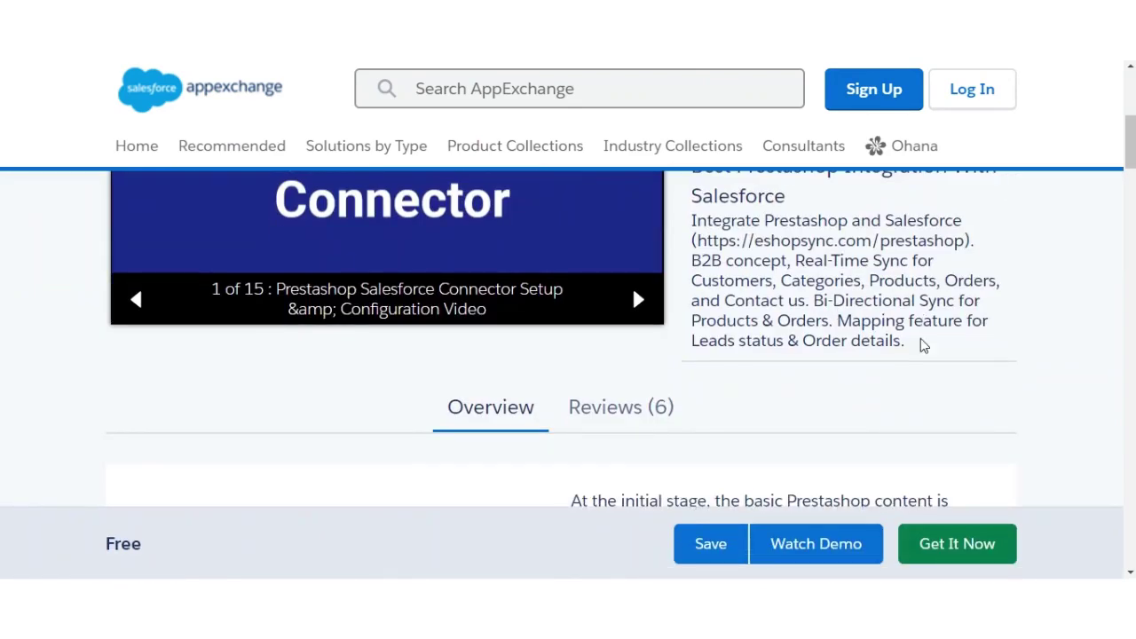
{"action": "scroll", "coordinate": [921, 347], "scroll_direction": "down", "scroll_amount": 4}
{"action": "scroll", "coordinate": [923, 348], "scroll_direction": "up", "scroll_amount": 2}
{"action": "scroll", "coordinate": [920, 342], "scroll_direction": "down", "scroll_amount": 10}
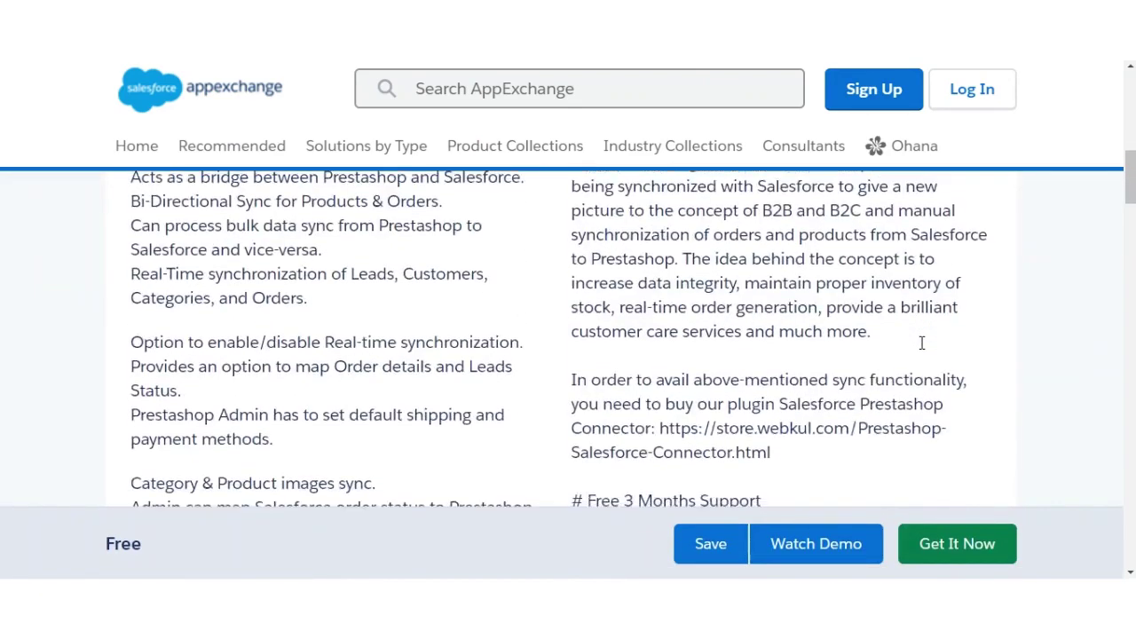
{"action": "scroll", "coordinate": [923, 344], "scroll_direction": "up", "scroll_amount": 3}
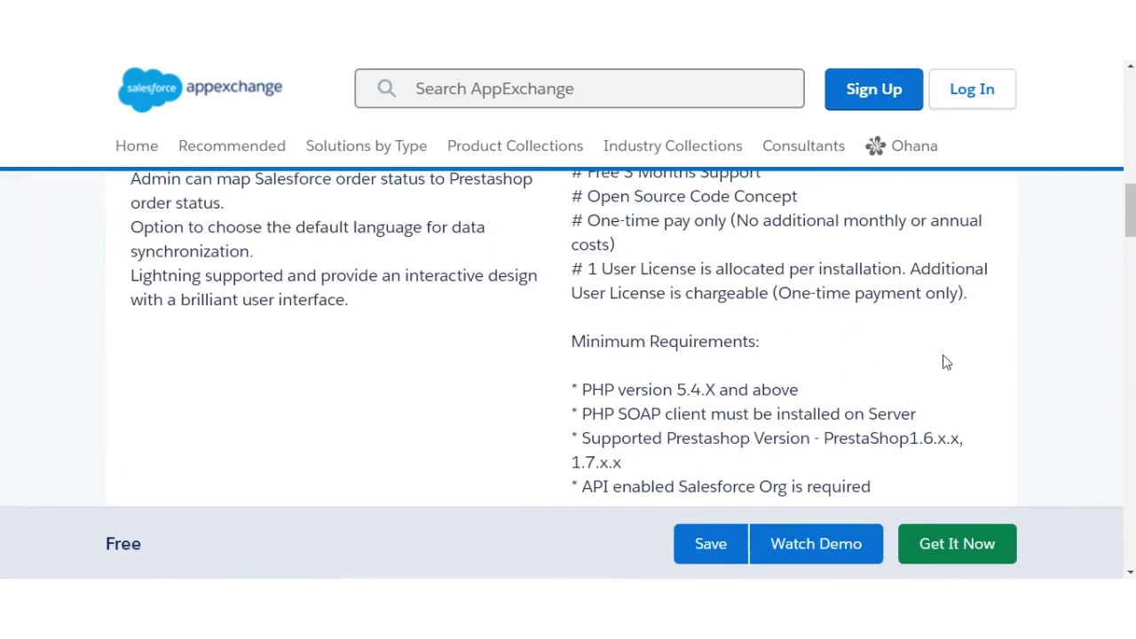
{"action": "scroll", "coordinate": [890, 366], "scroll_direction": "up", "scroll_amount": 10}
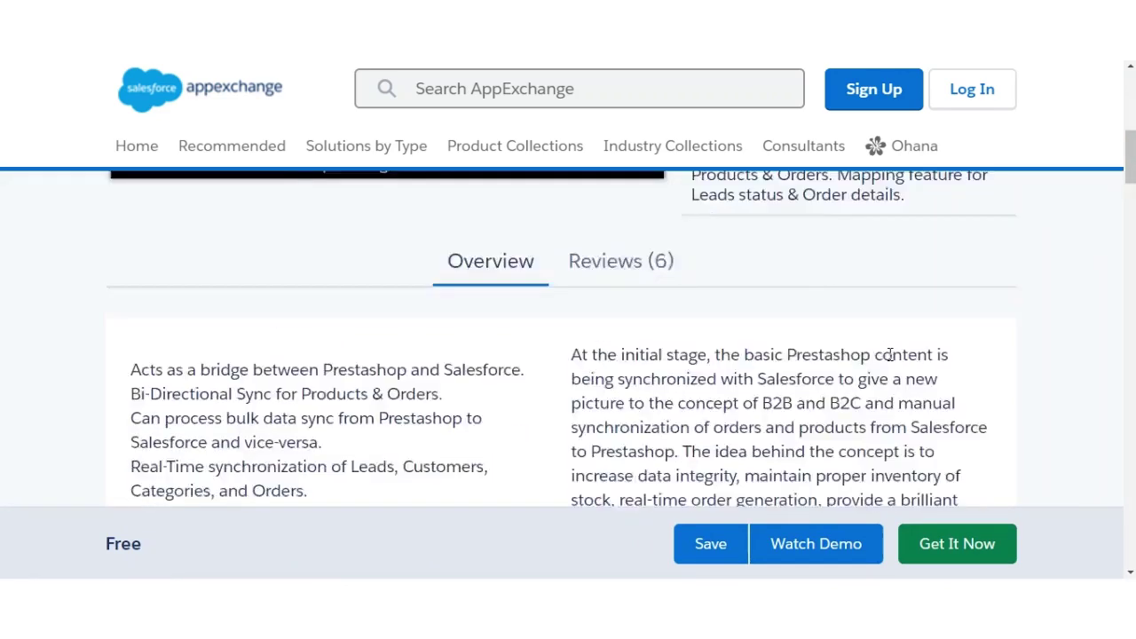
{"action": "left_click", "coordinate": [944, 349]}
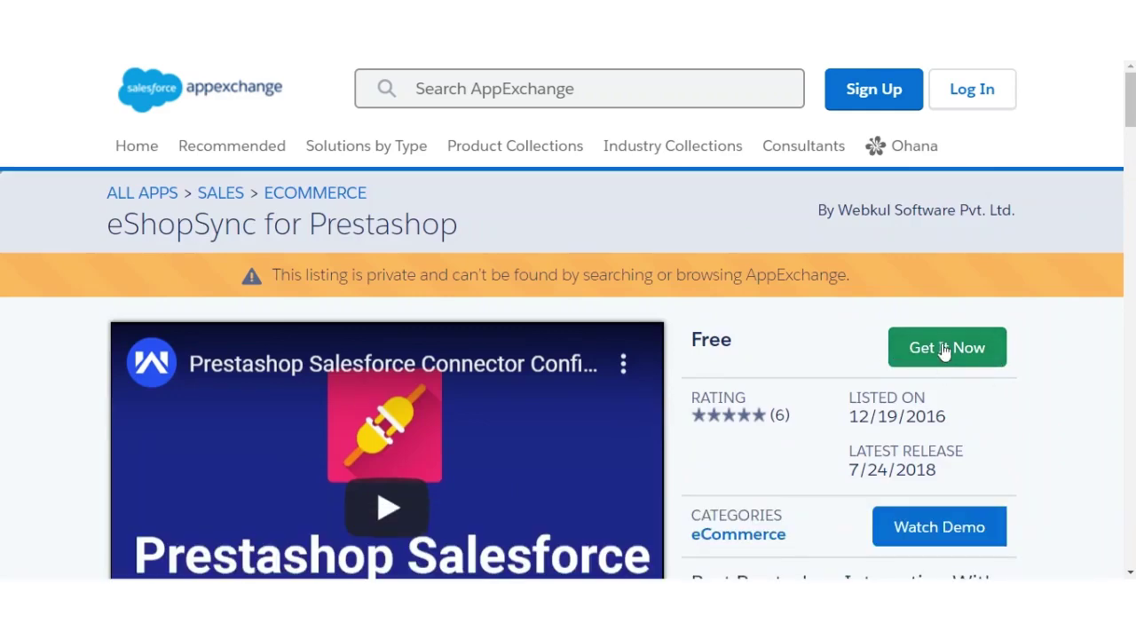
{"action": "scroll", "coordinate": [596, 364], "scroll_direction": "down", "scroll_amount": 3}
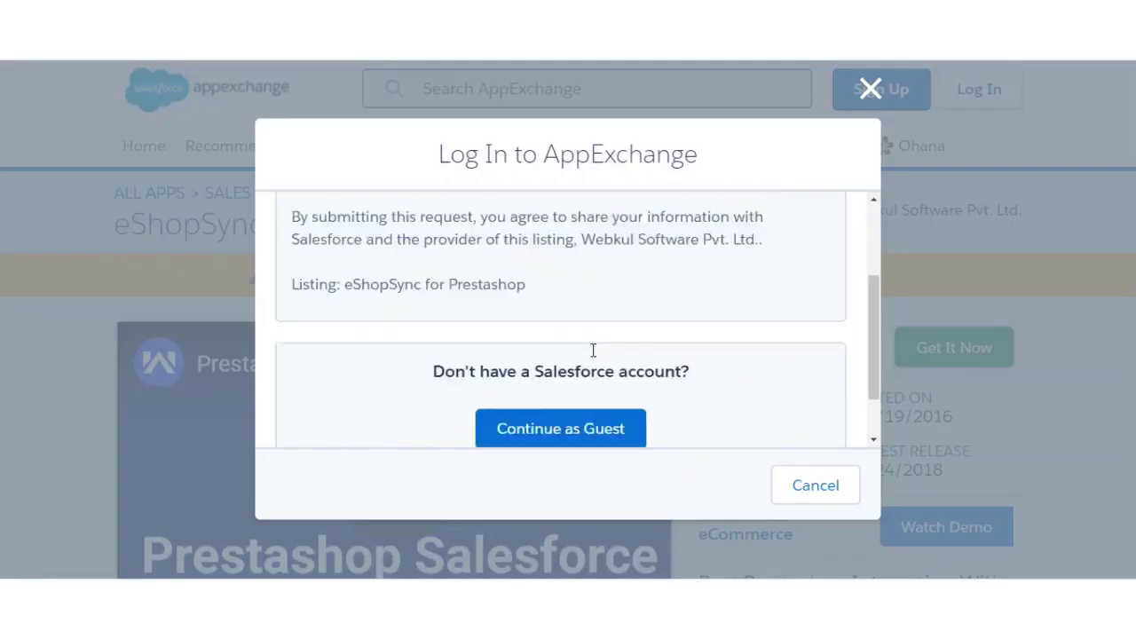
Log in to AppExchange with the Salesforce account
{"action": "scroll", "coordinate": [600, 358], "scroll_direction": "up", "scroll_amount": 3}
{"action": "left_click", "coordinate": [584, 302]}
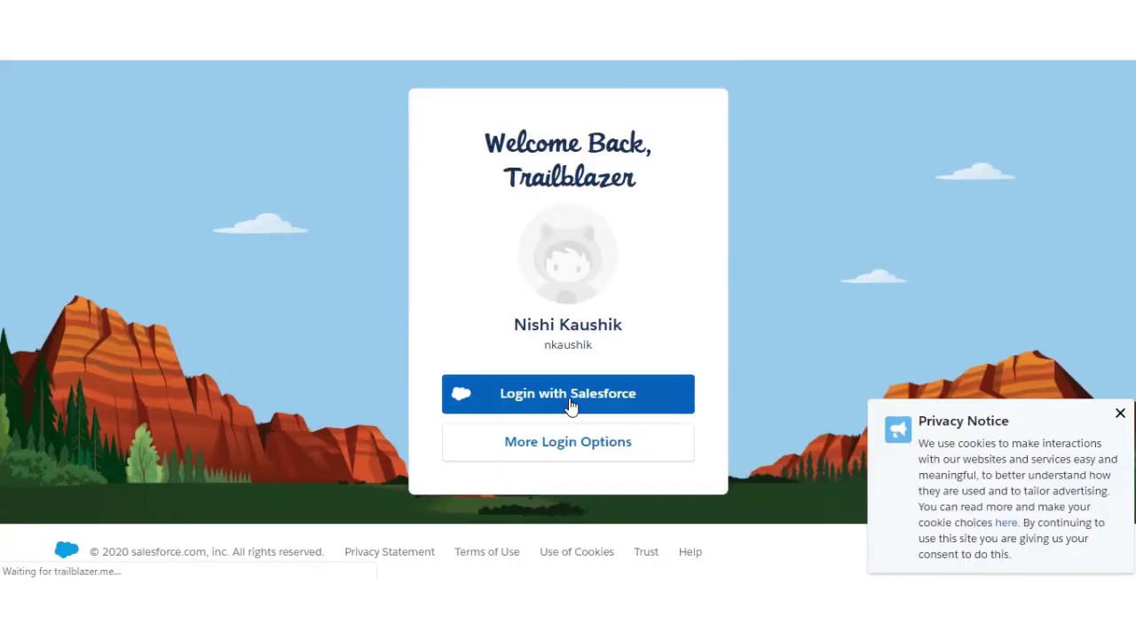
{"action": "left_click", "coordinate": [571, 401]}
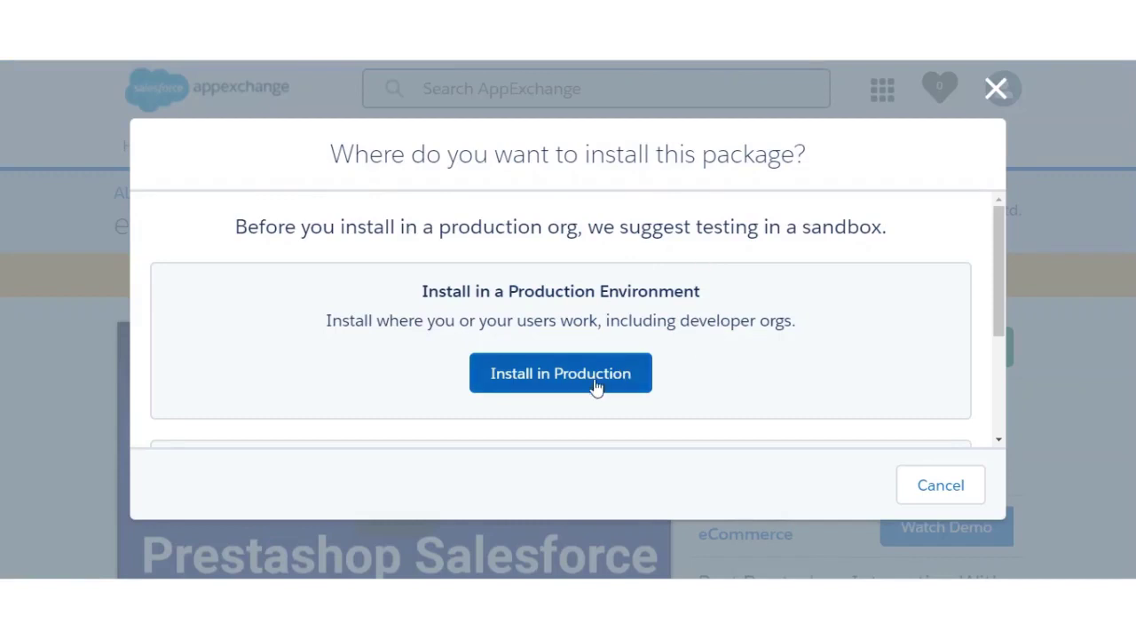
Choose a production install, accept the terms and provider contact, and confirm the installation
{"action": "scroll", "coordinate": [761, 311], "scroll_direction": "down", "scroll_amount": 3}
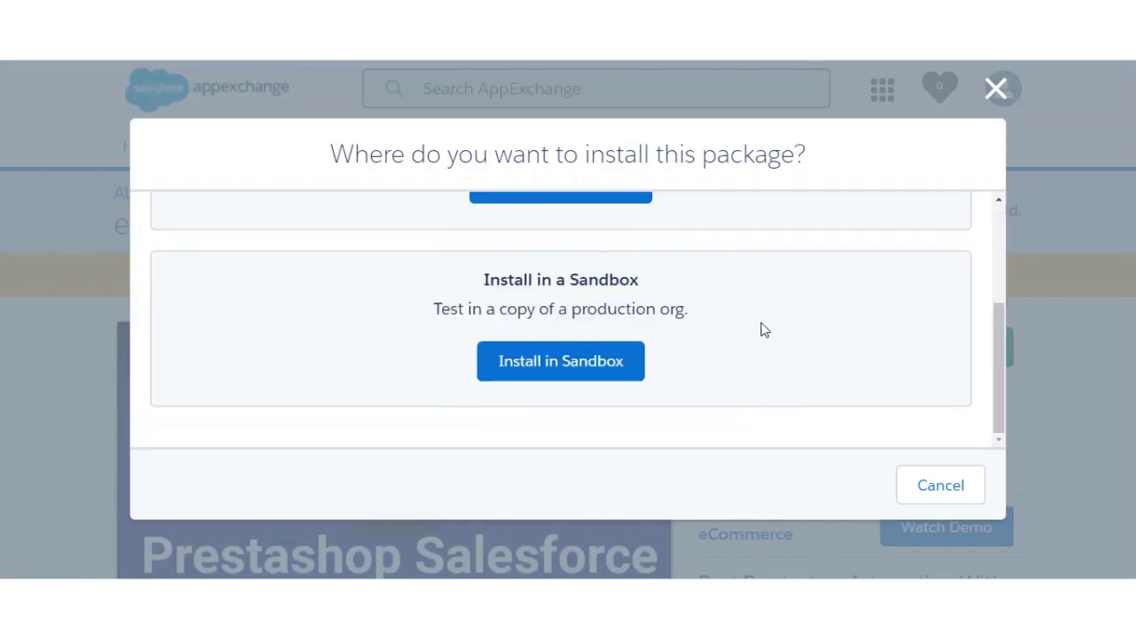
{"action": "scroll", "coordinate": [683, 355], "scroll_direction": "up", "scroll_amount": 3}
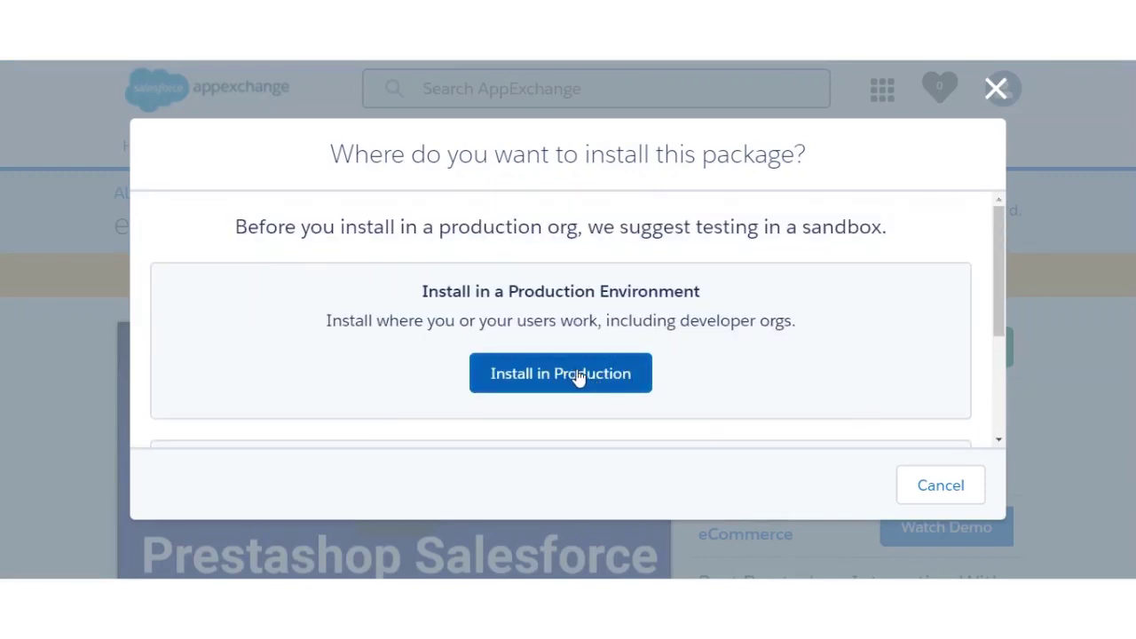
{"action": "left_click", "coordinate": [578, 377]}
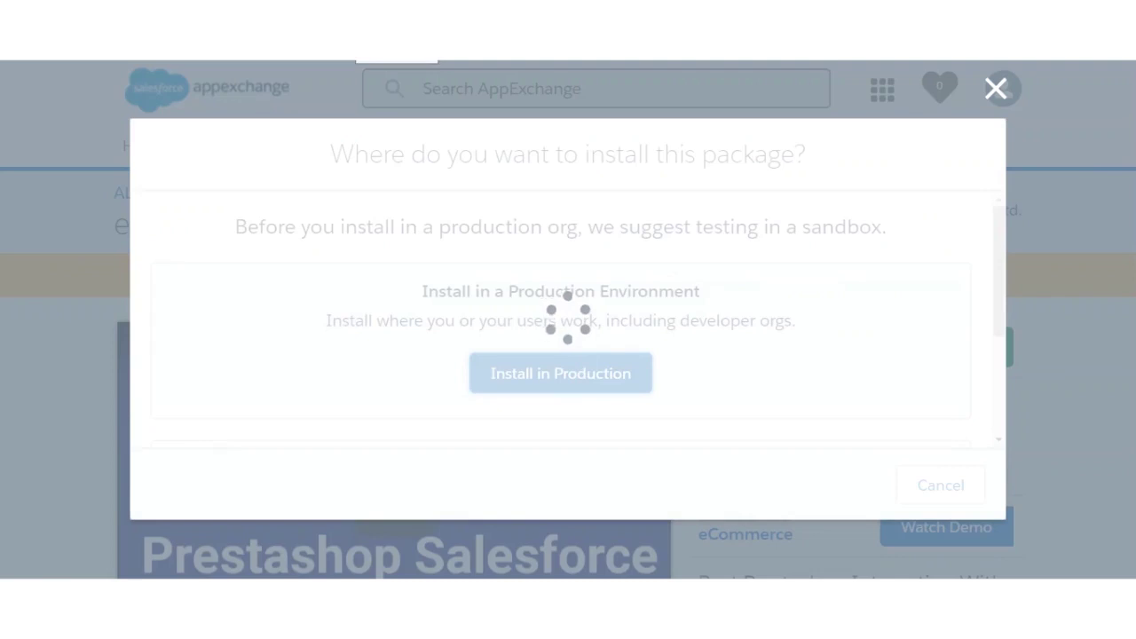
{"action": "scroll", "coordinate": [314, 345], "scroll_direction": "down", "scroll_amount": 8}
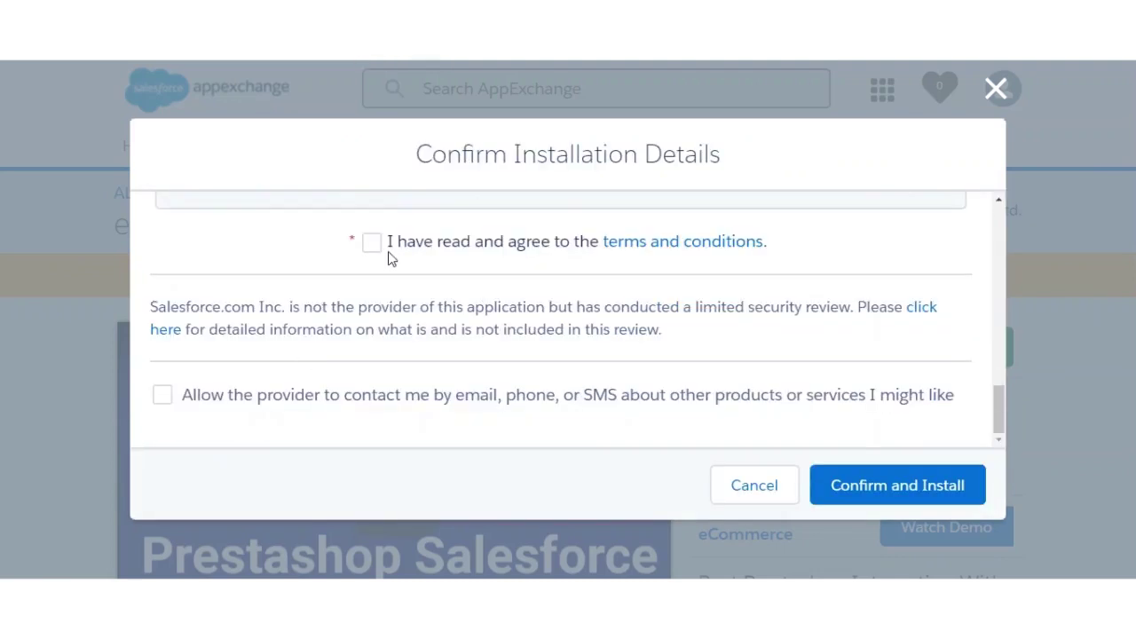
{"action": "left_click", "coordinate": [371, 242]}
{"action": "left_click", "coordinate": [162, 395]}
{"action": "left_click", "coordinate": [869, 491]}
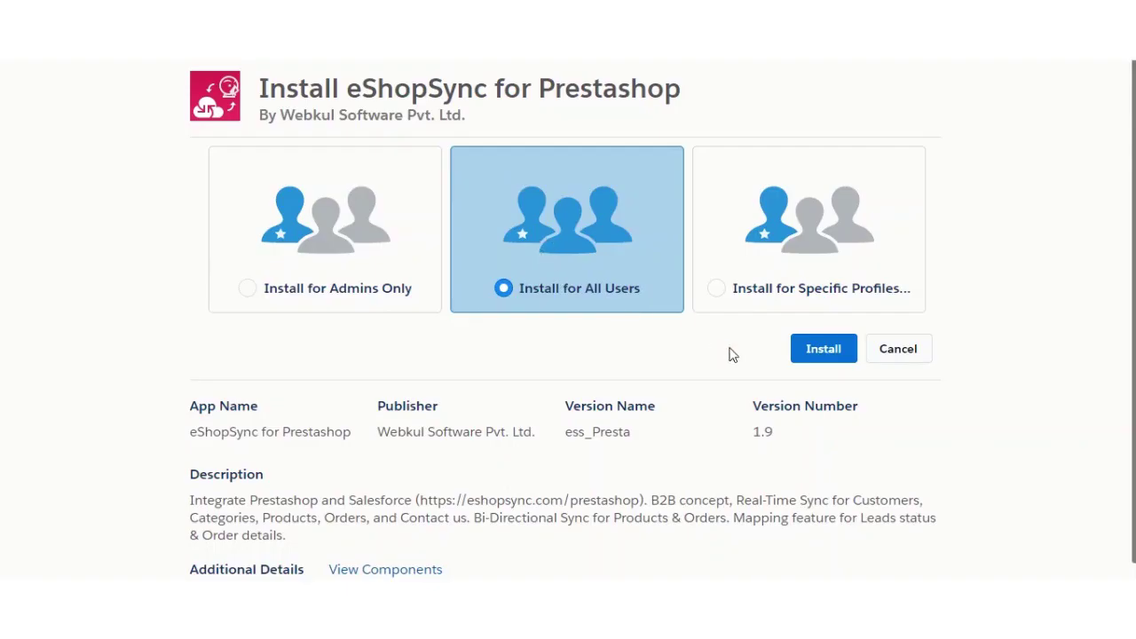
Install eShopSync for Prestashop 1.9 for all users and finish when complete
{"action": "scroll", "coordinate": [623, 470], "scroll_direction": "down", "scroll_amount": 1}
{"action": "left_click", "coordinate": [812, 340]}
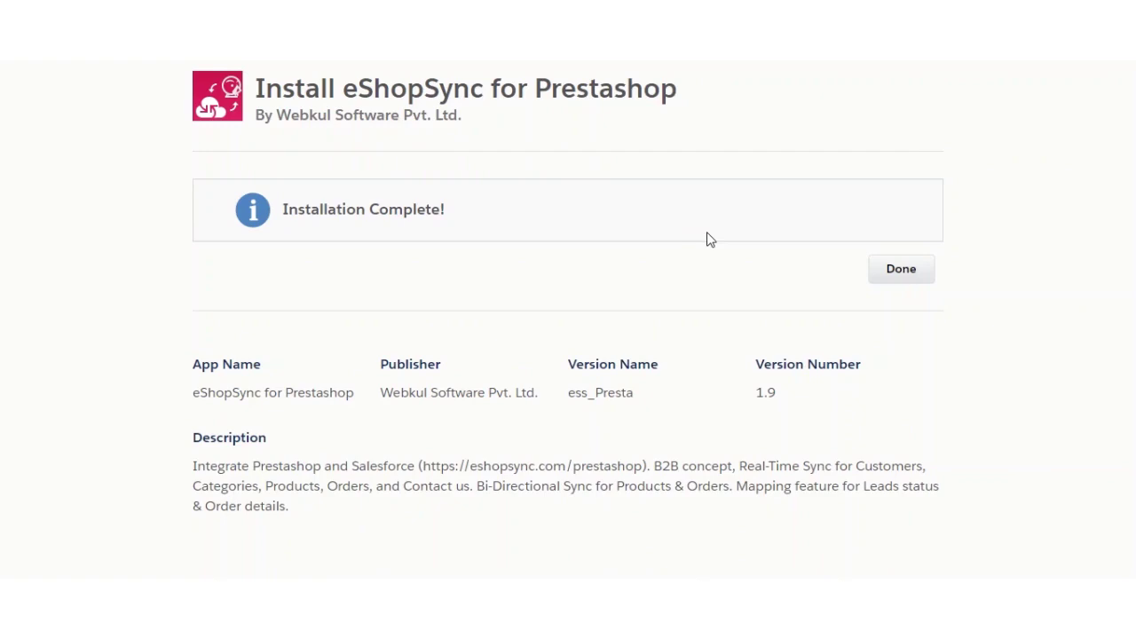
{"action": "left_click", "coordinate": [906, 271]}
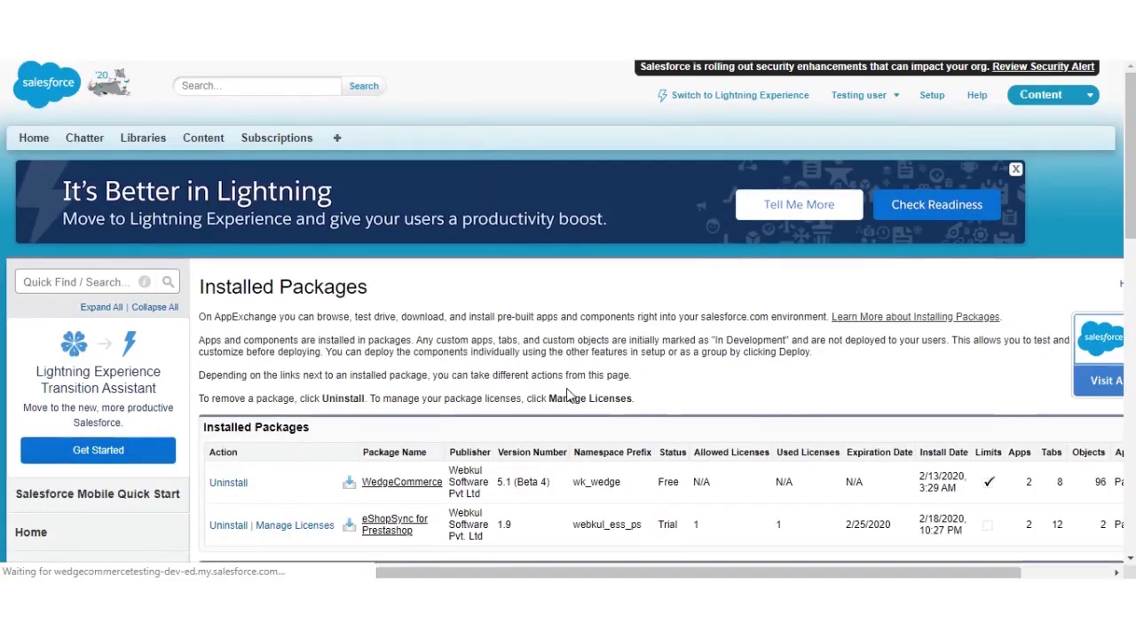
Review eShopSync for Prestashop 1.9 listed as a Trial package in Installed Packages
{"action": "scroll", "coordinate": [572, 387], "scroll_direction": "down", "scroll_amount": 3}
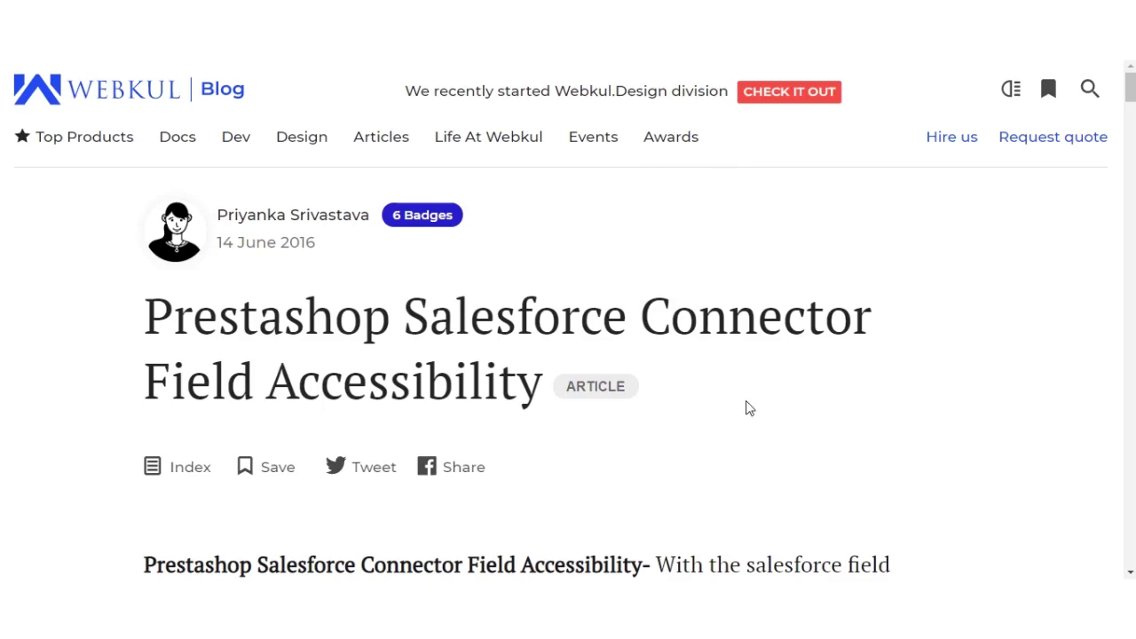
Read through the Field Accessibility article down to its required field lists
{"action": "scroll", "coordinate": [744, 388], "scroll_direction": "down", "scroll_amount": 4}
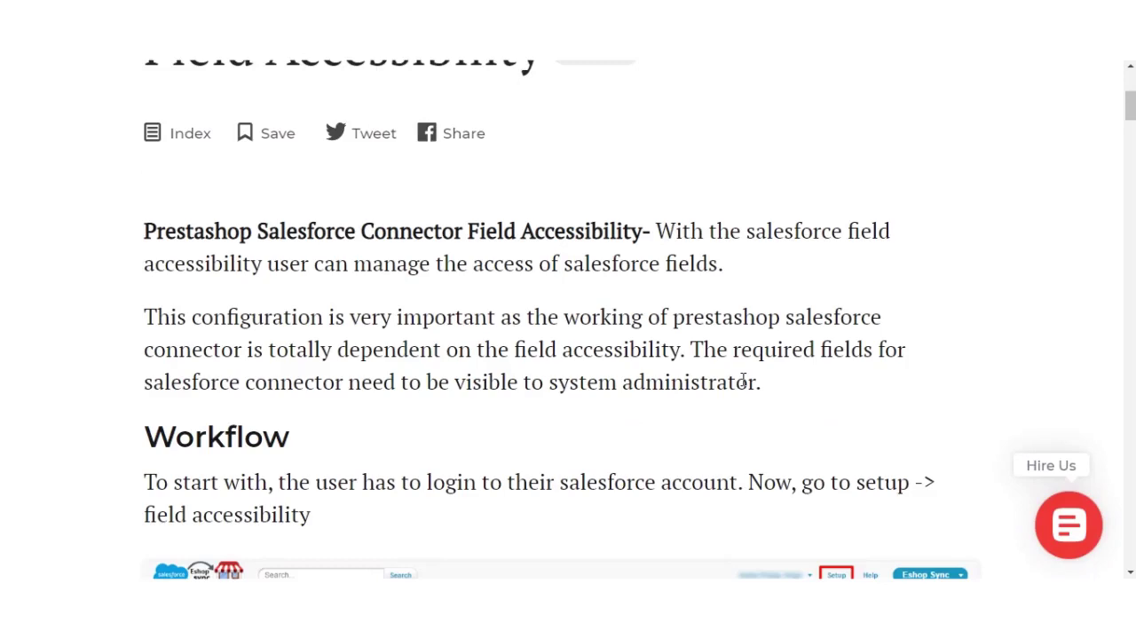
{"action": "scroll", "coordinate": [743, 382], "scroll_direction": "down", "scroll_amount": 4}
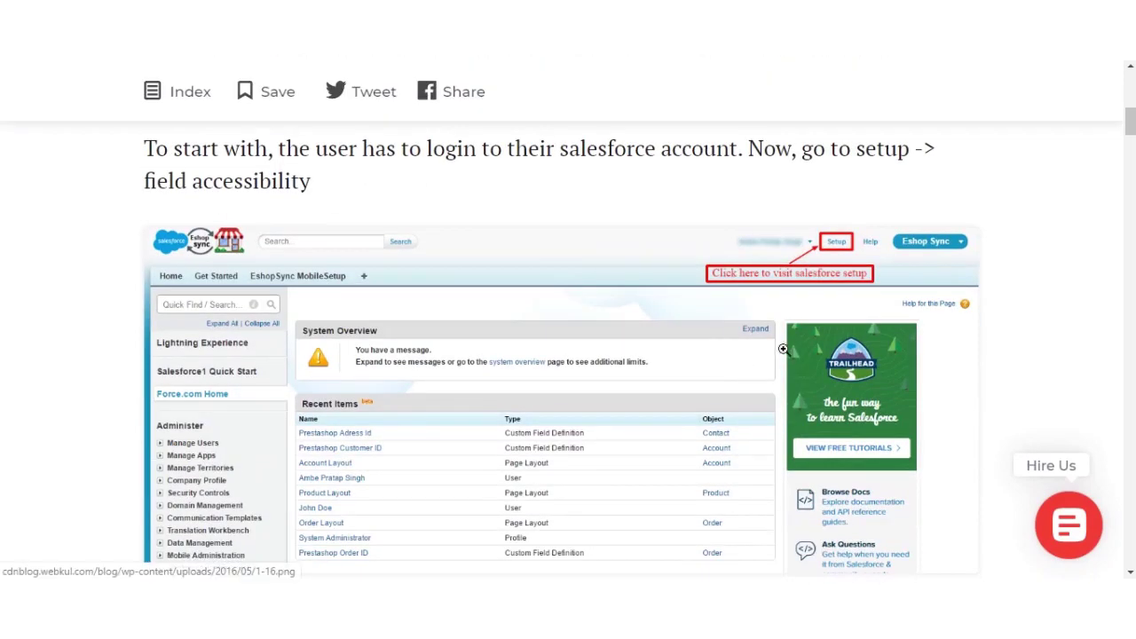
{"action": "scroll", "coordinate": [787, 350], "scroll_direction": "up", "scroll_amount": 6}
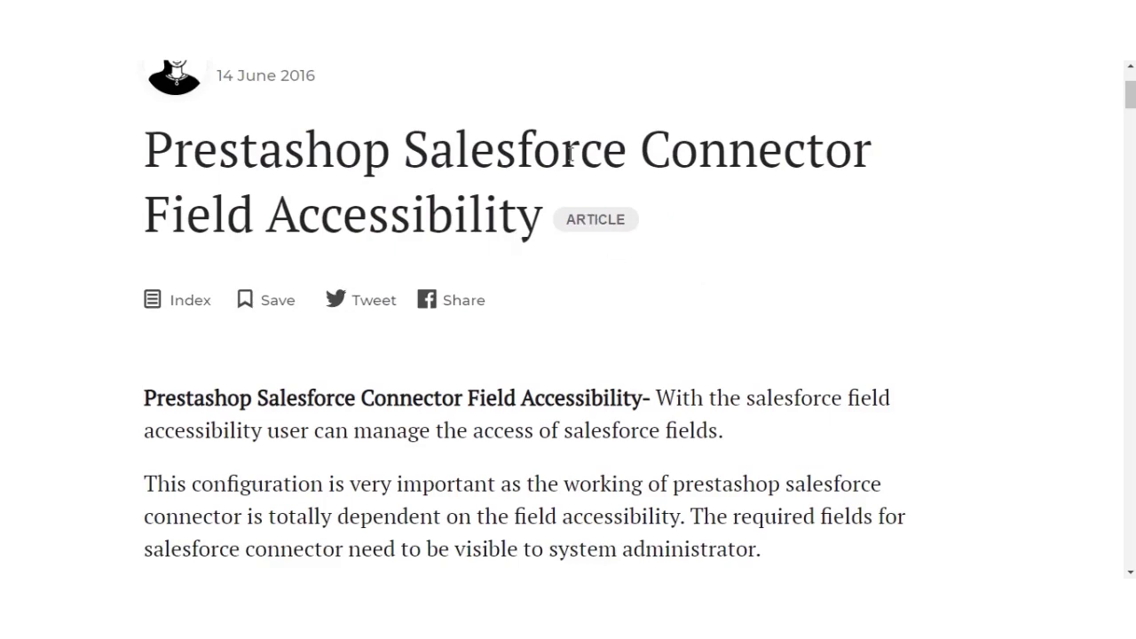
{"action": "scroll", "coordinate": [552, 262], "scroll_direction": "down", "scroll_amount": 4}
{"action": "scroll", "coordinate": [552, 263], "scroll_direction": "down", "scroll_amount": 15}
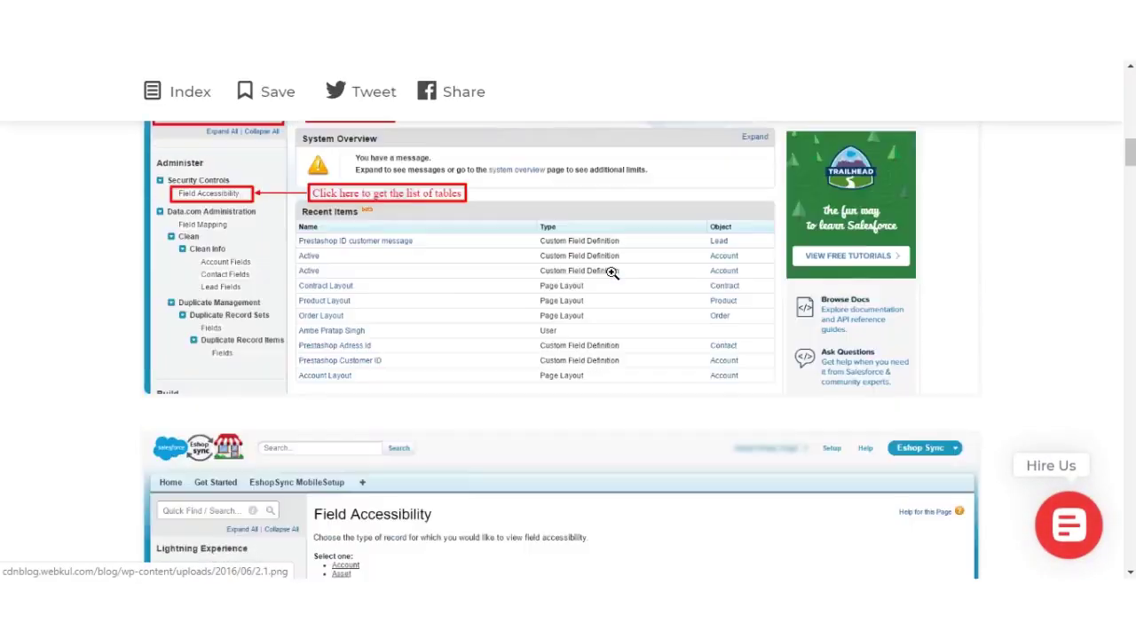
{"action": "scroll", "coordinate": [721, 299], "scroll_direction": "down", "scroll_amount": 12}
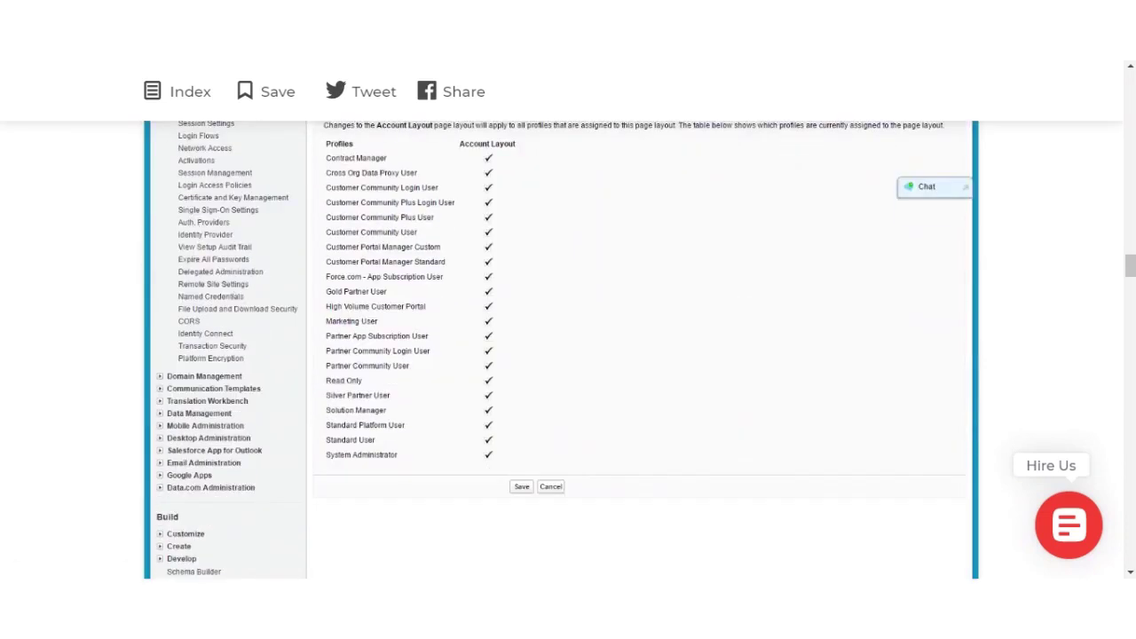
{"action": "scroll", "coordinate": [731, 291], "scroll_direction": "down", "scroll_amount": 10}
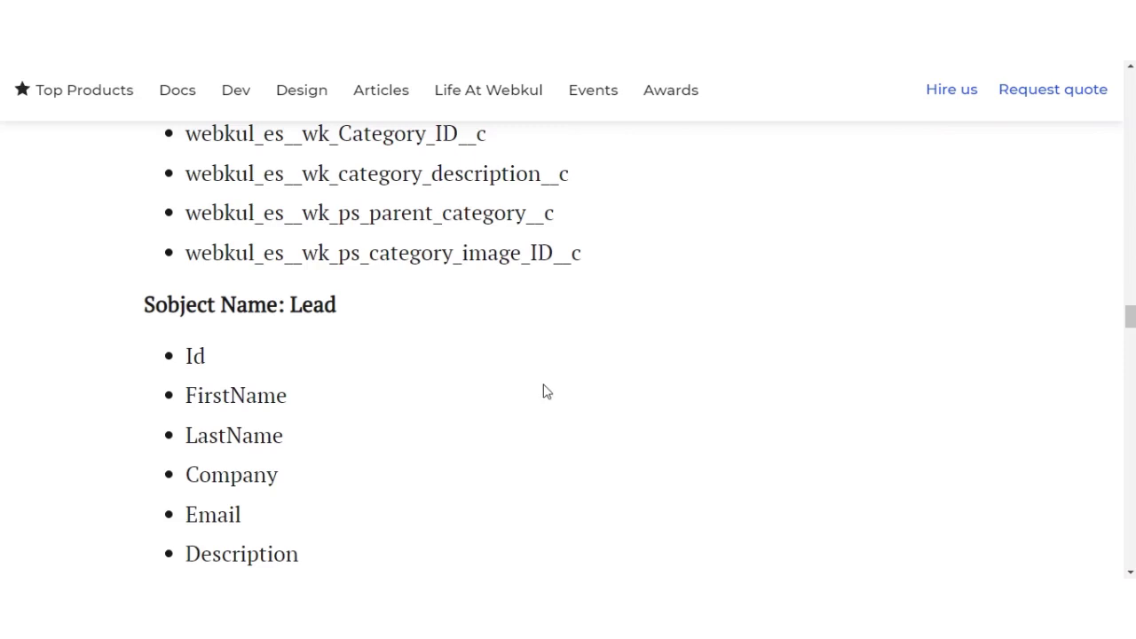
{"action": "scroll", "coordinate": [1097, 568], "scroll_direction": "down", "scroll_amount": 10}
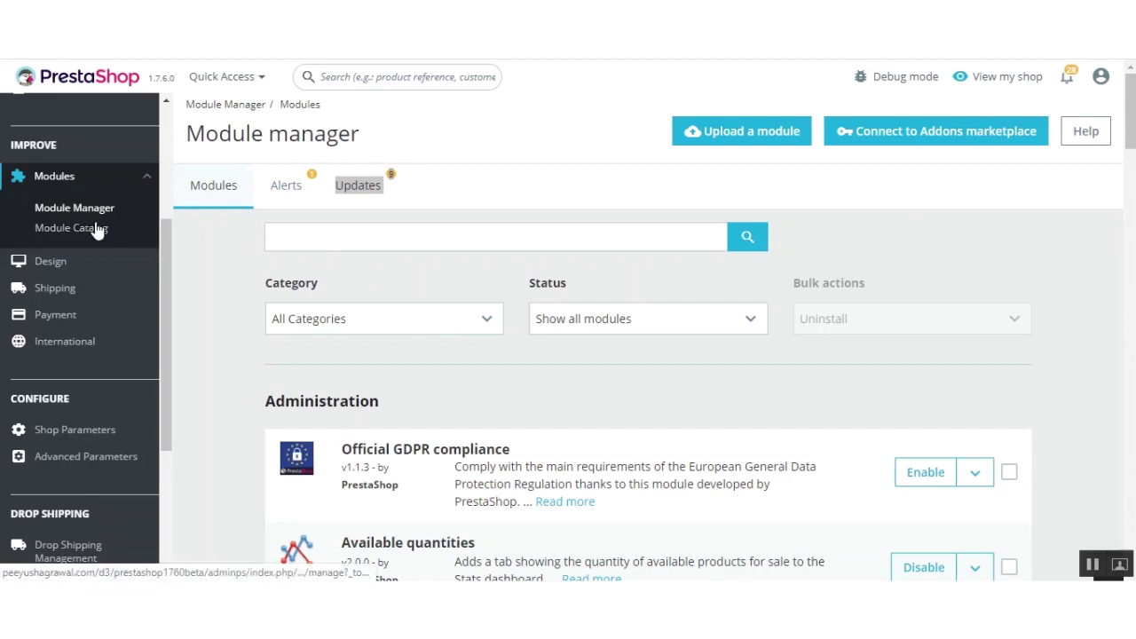
Upload and install the salesforceconnector zip archive as a new module
{"action": "left_click", "coordinate": [778, 140]}
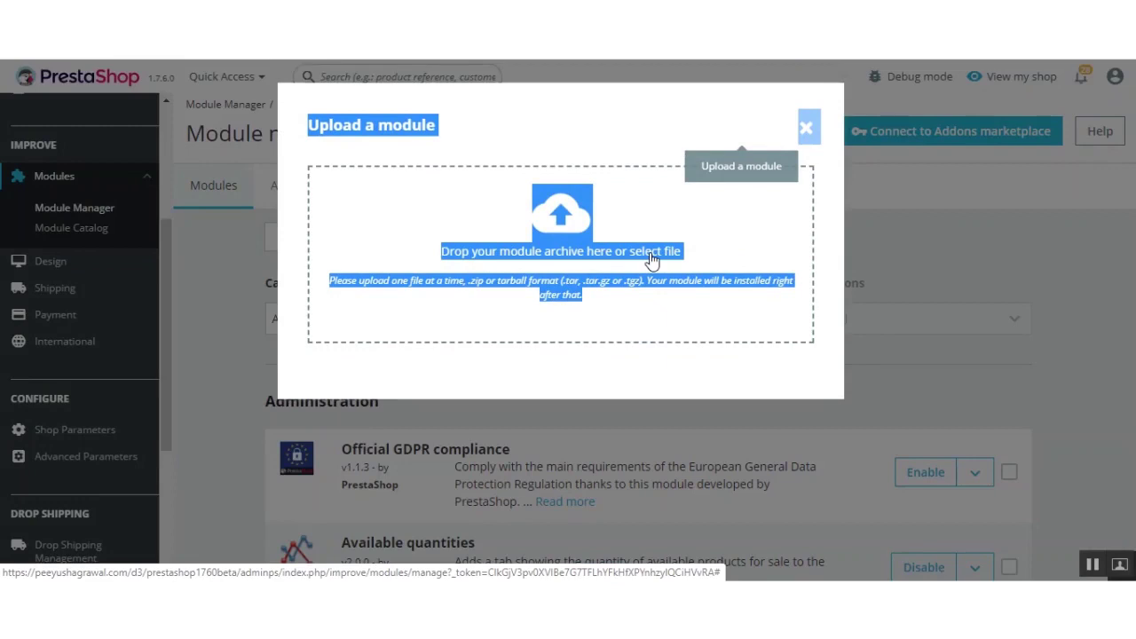
{"action": "left_click", "coordinate": [652, 256]}
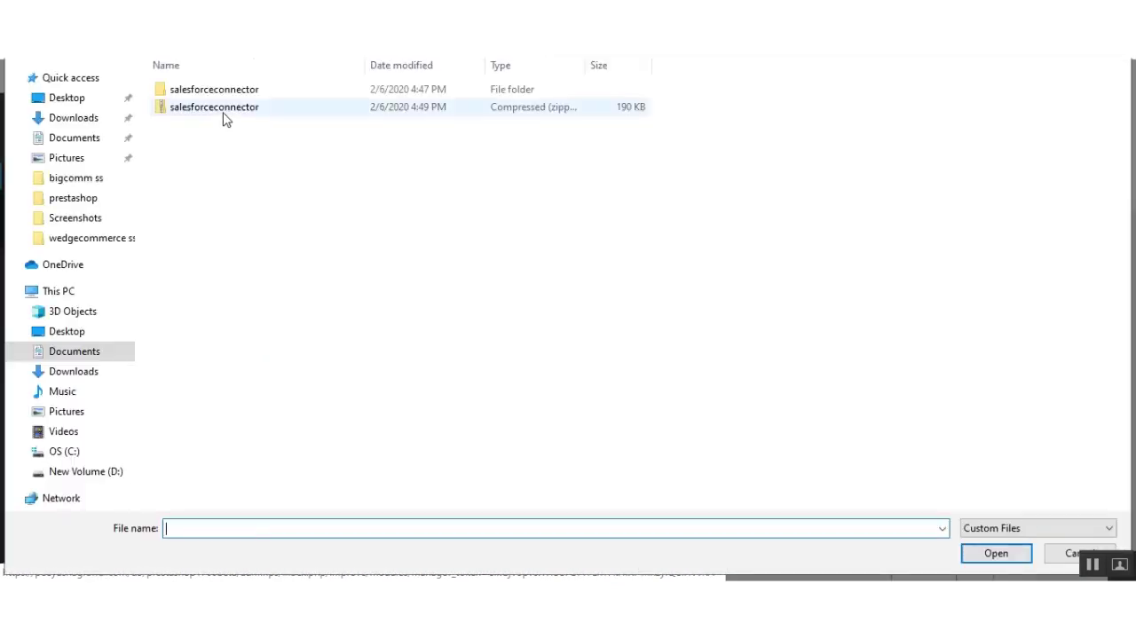
{"action": "left_click", "coordinate": [224, 114]}
{"action": "left_click", "coordinate": [978, 554]}
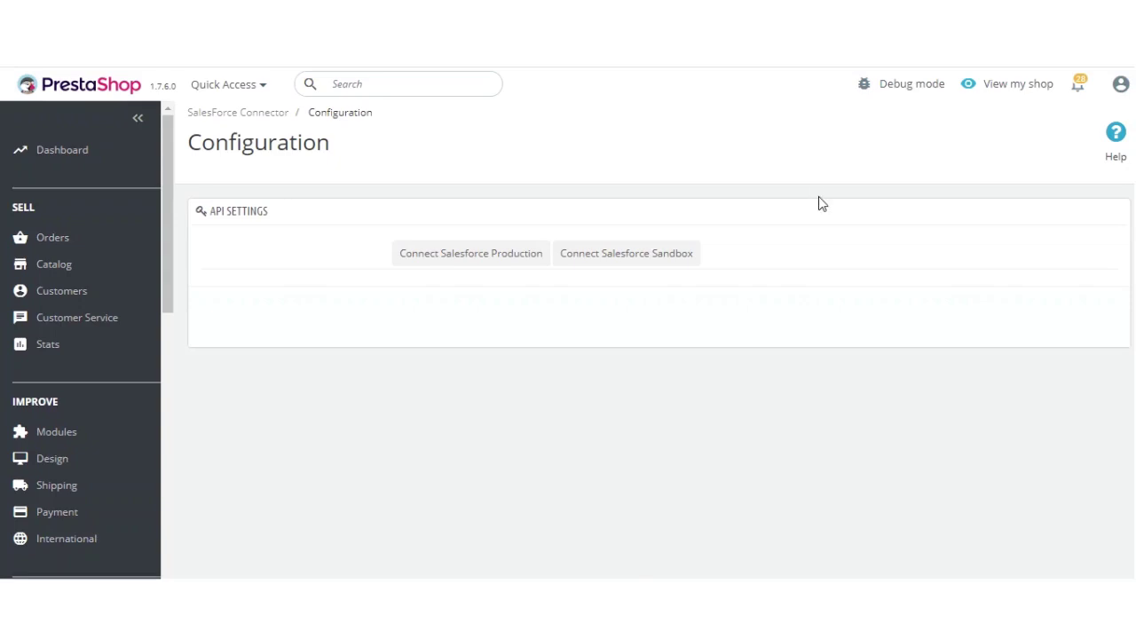
Connect the connector to Salesforce Production and allow it access to the Salesforce account
{"action": "left_click", "coordinate": [502, 257]}
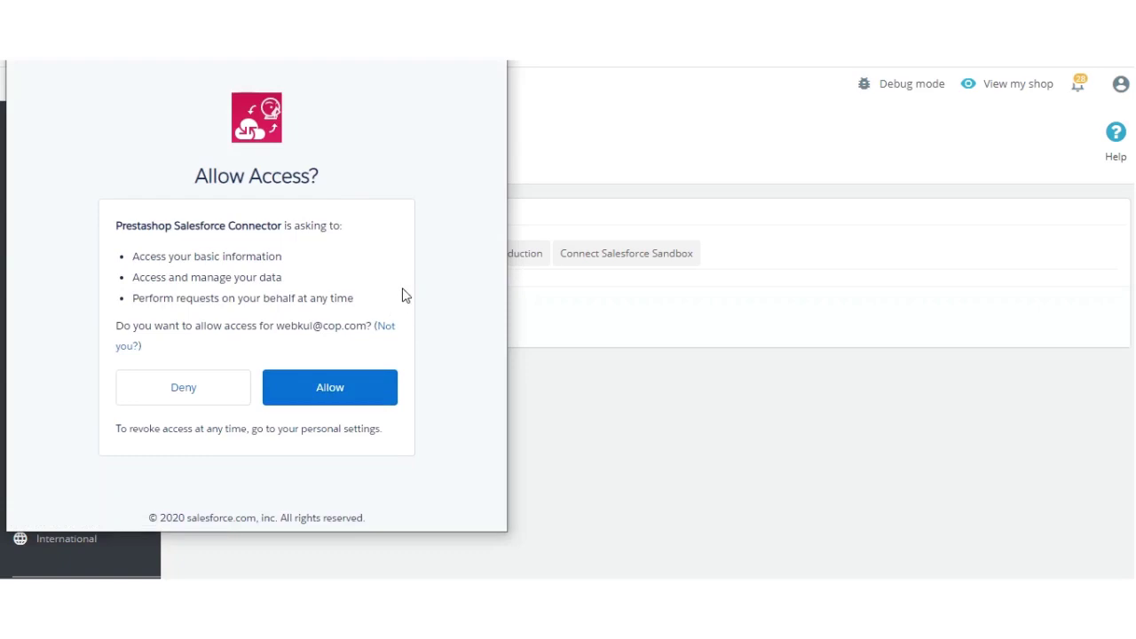
{"action": "left_click", "coordinate": [331, 390]}
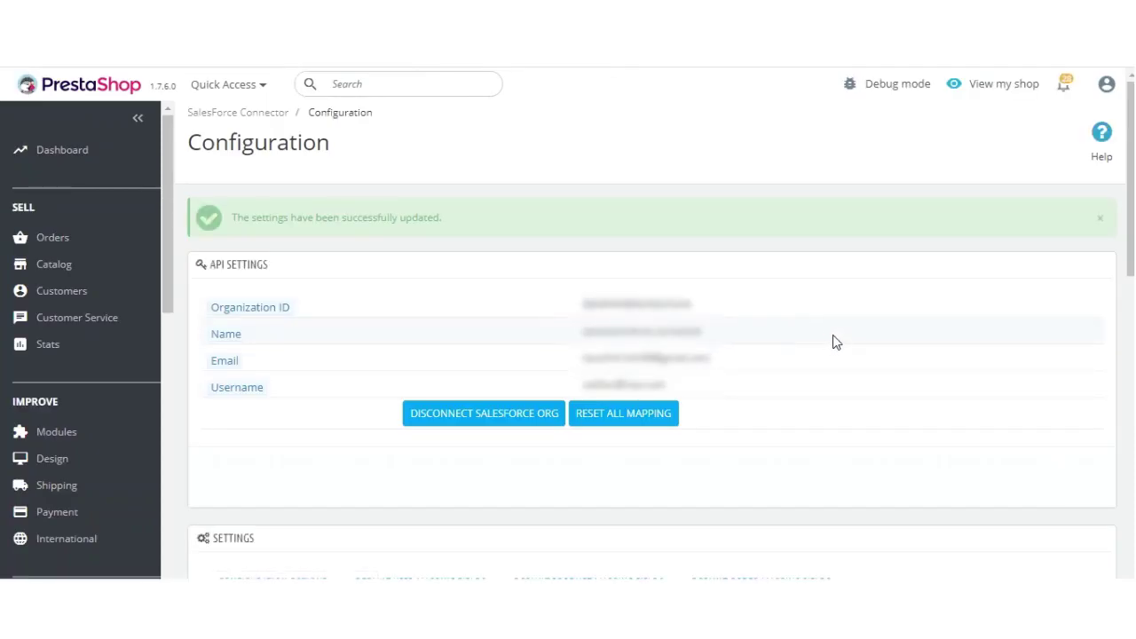
Scroll through the connector's Settings form with the Eshop Sync folder and pricebook options
{"action": "scroll", "coordinate": [865, 355], "scroll_direction": "down", "scroll_amount": 4}
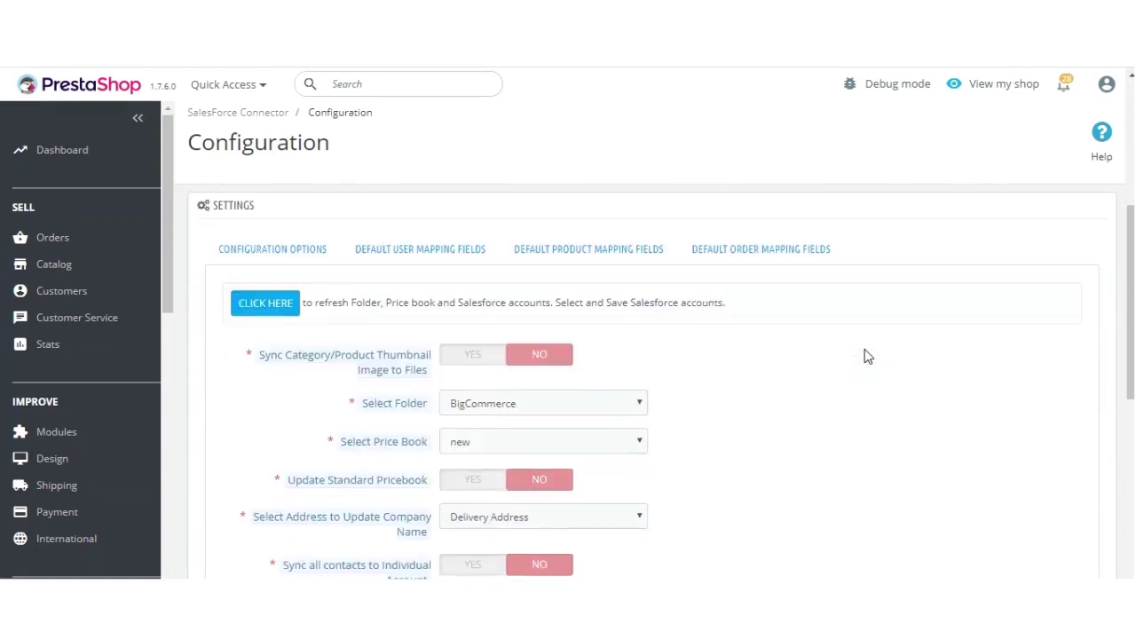
{"action": "scroll", "coordinate": [865, 355], "scroll_direction": "up", "scroll_amount": 4}
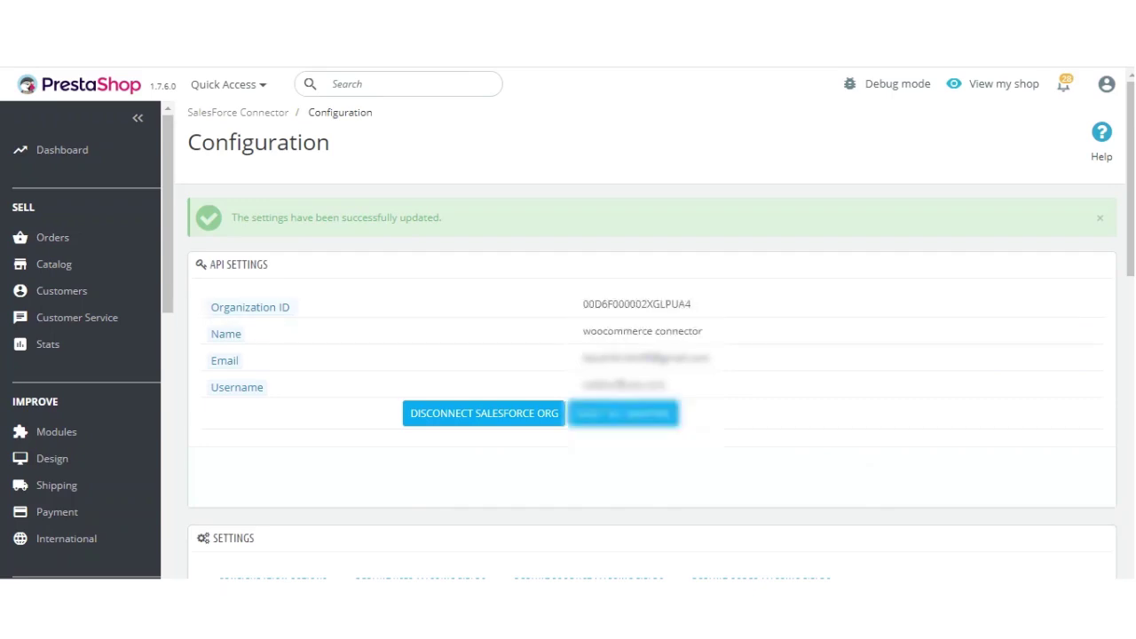
{"action": "scroll", "coordinate": [563, 243], "scroll_direction": "down", "scroll_amount": 5}
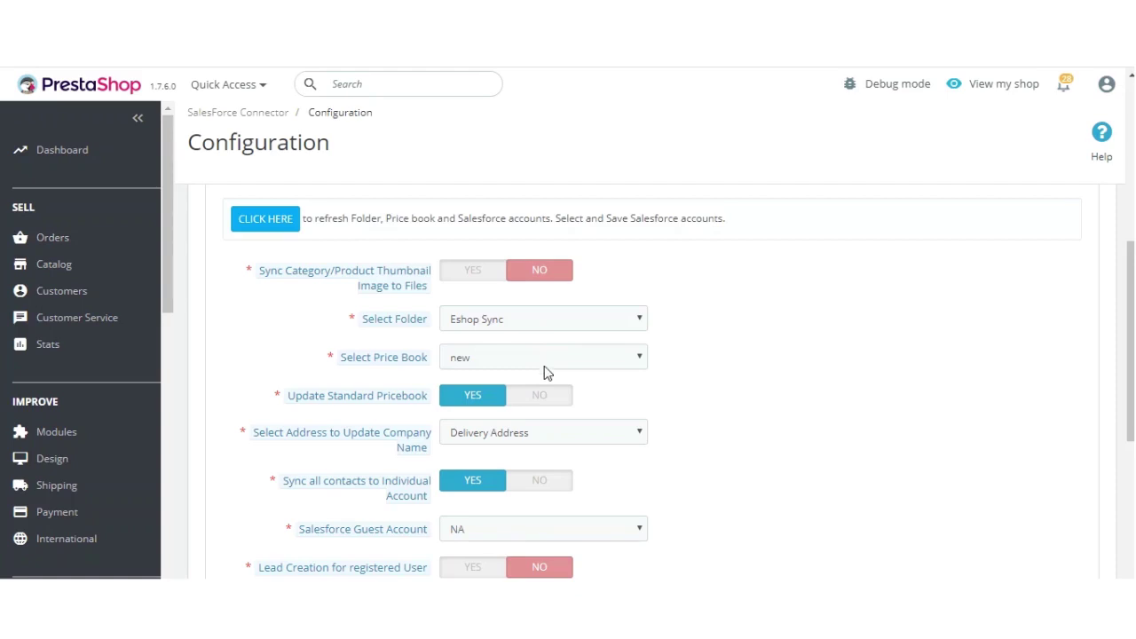
{"action": "scroll", "coordinate": [566, 417], "scroll_direction": "down", "scroll_amount": 2}
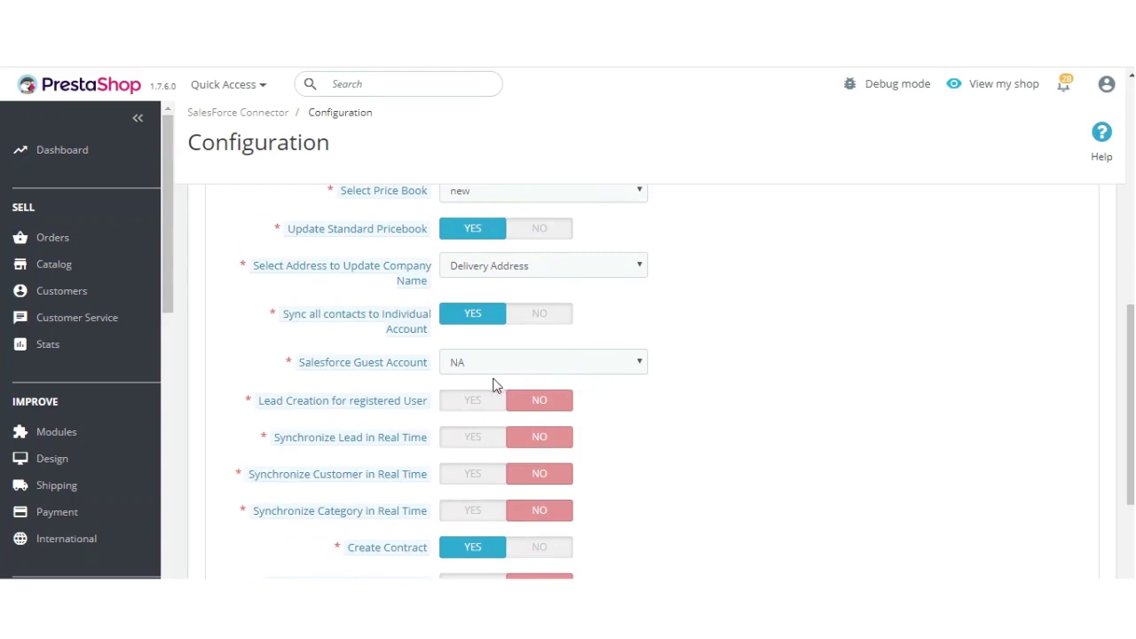
{"action": "scroll", "coordinate": [494, 386], "scroll_direction": "down", "scroll_amount": 1}
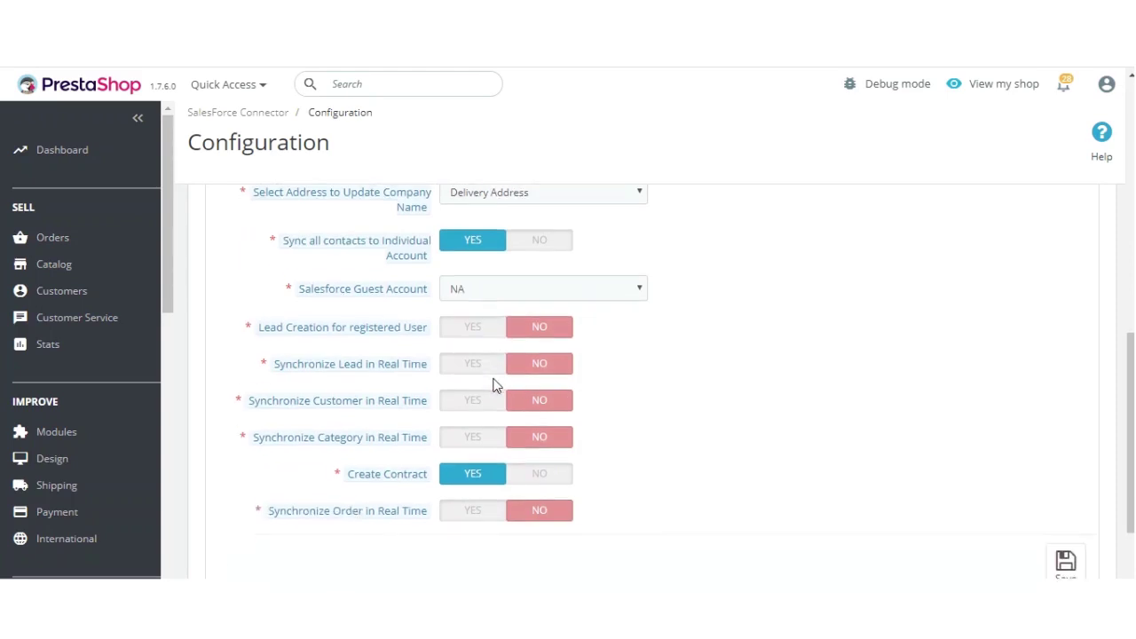
Turn on lead creation and real-time sync of leads, customers, addresses, categories and orders
{"action": "left_click", "coordinate": [472, 325]}
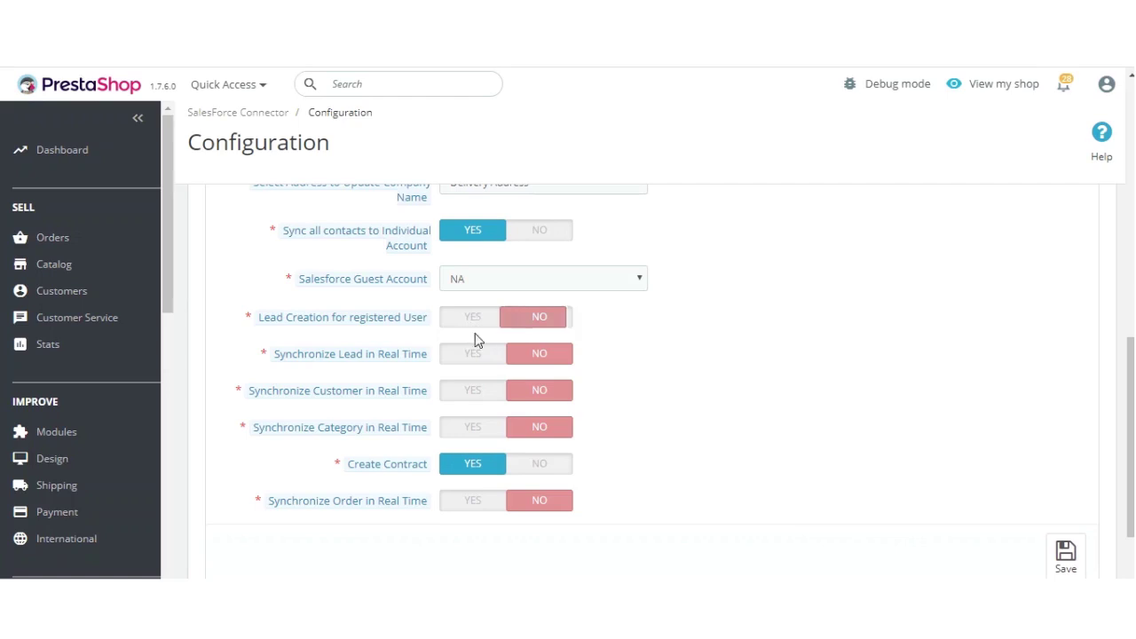
{"action": "left_click", "coordinate": [471, 359]}
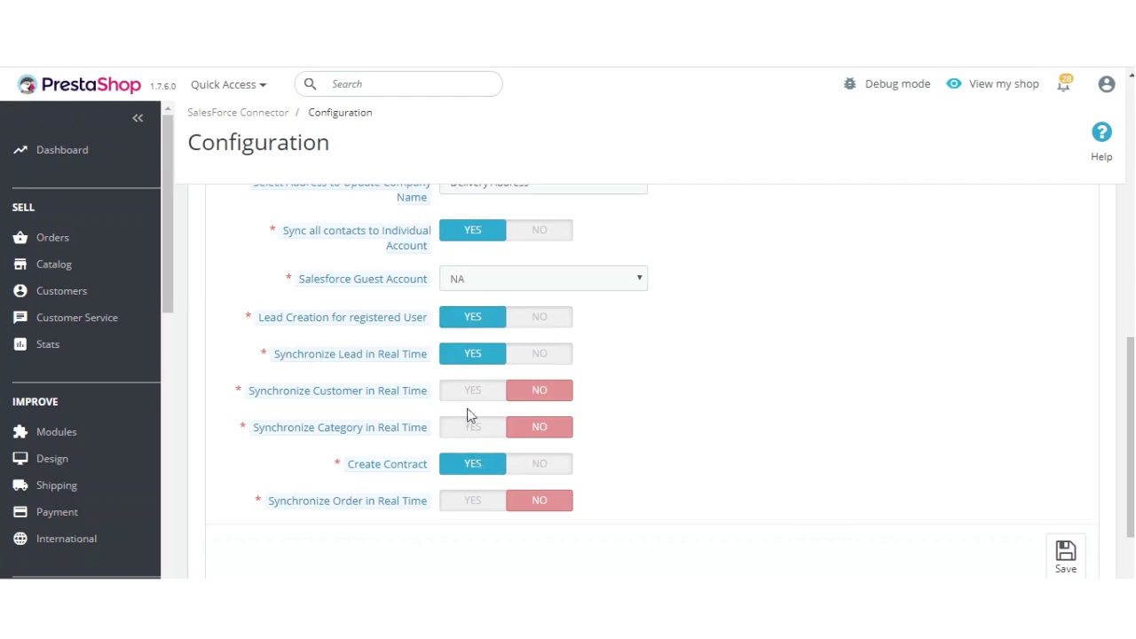
{"action": "left_click", "coordinate": [470, 392]}
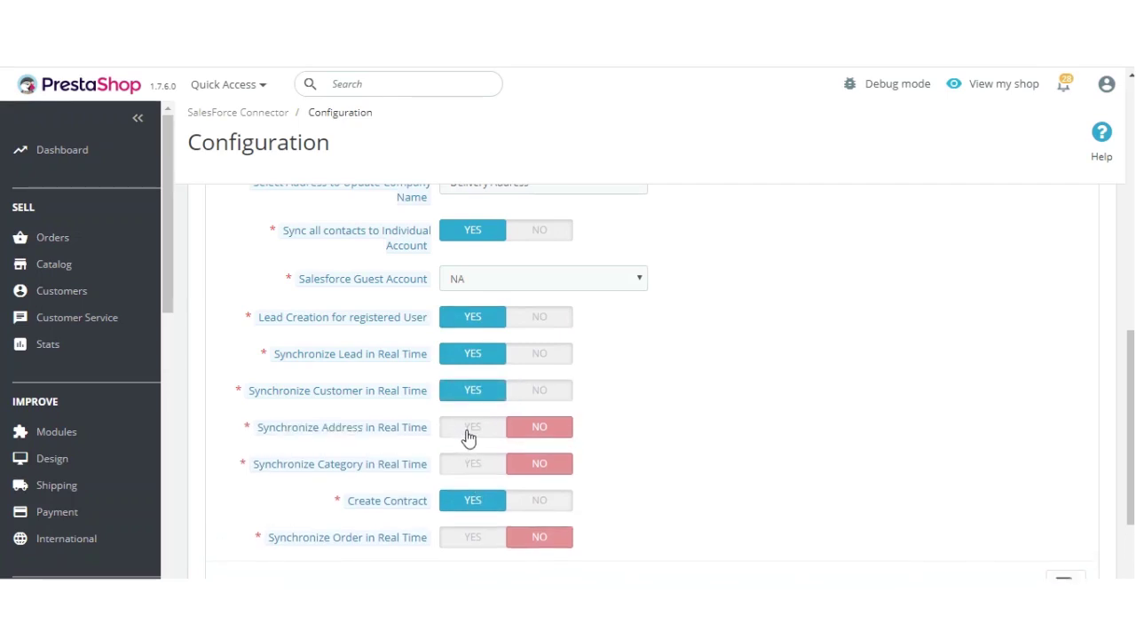
{"action": "left_click", "coordinate": [470, 433]}
{"action": "left_click", "coordinate": [472, 466]}
{"action": "left_click", "coordinate": [474, 539]}
{"action": "scroll", "coordinate": [790, 482], "scroll_direction": "down", "scroll_amount": 1}
{"action": "scroll", "coordinate": [759, 433], "scroll_direction": "up", "scroll_amount": 2}
{"action": "scroll", "coordinate": [759, 434], "scroll_direction": "up", "scroll_amount": 1}
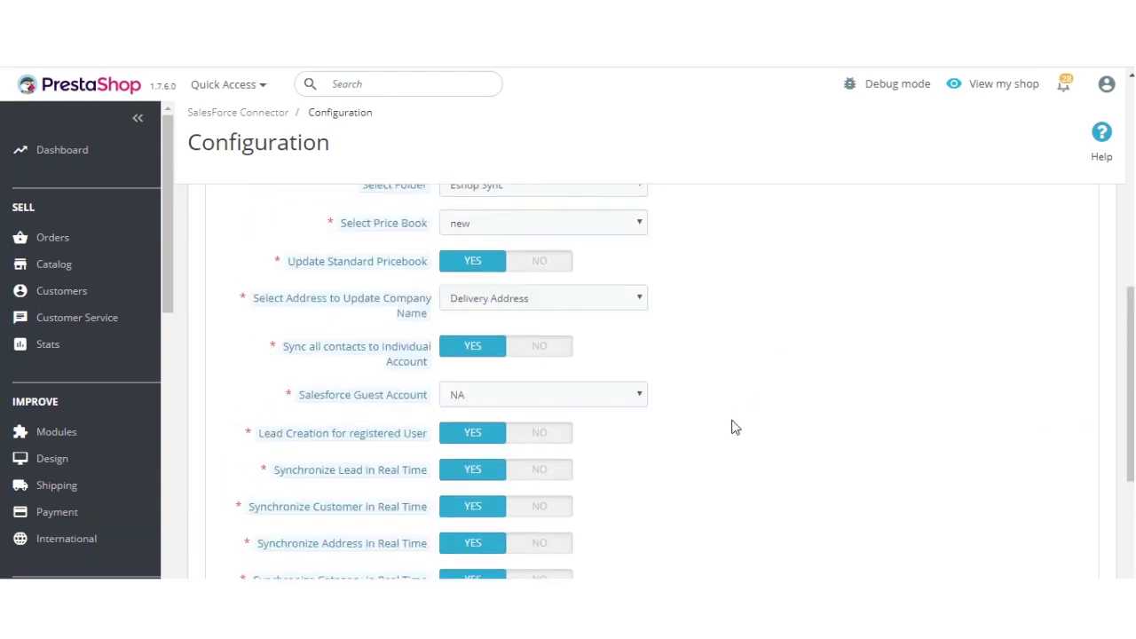
{"action": "scroll", "coordinate": [908, 470], "scroll_direction": "down", "scroll_amount": 3}
{"action": "scroll", "coordinate": [913, 466], "scroll_direction": "up", "scroll_amount": 3}
{"action": "scroll", "coordinate": [601, 403], "scroll_direction": "up", "scroll_amount": 1}
{"action": "scroll", "coordinate": [604, 431], "scroll_direction": "down", "scroll_amount": 1}
Keep the guest account at NA, turn off Sync all contacts to Individual Account, and save
{"action": "left_click", "coordinate": [515, 404]}
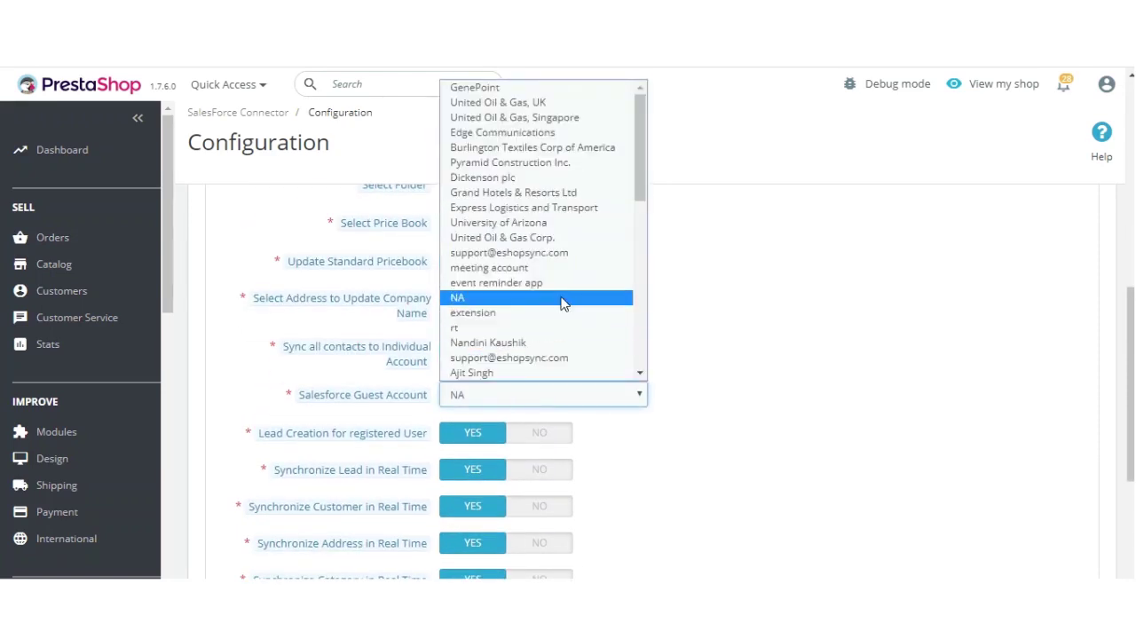
{"action": "left_click", "coordinate": [678, 281]}
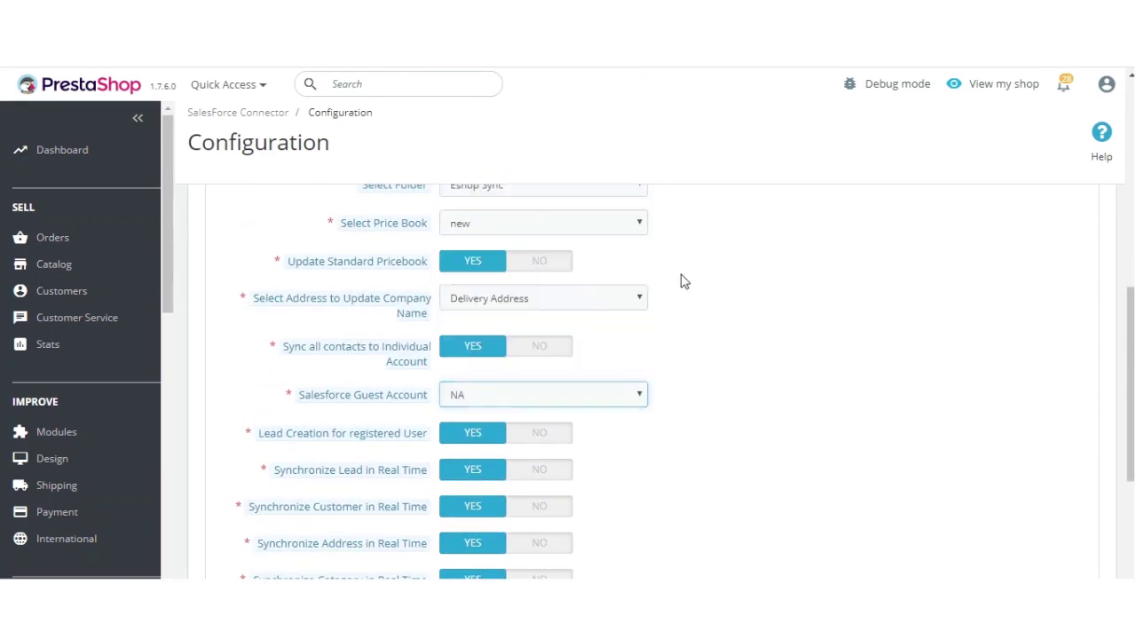
{"action": "left_click", "coordinate": [535, 347]}
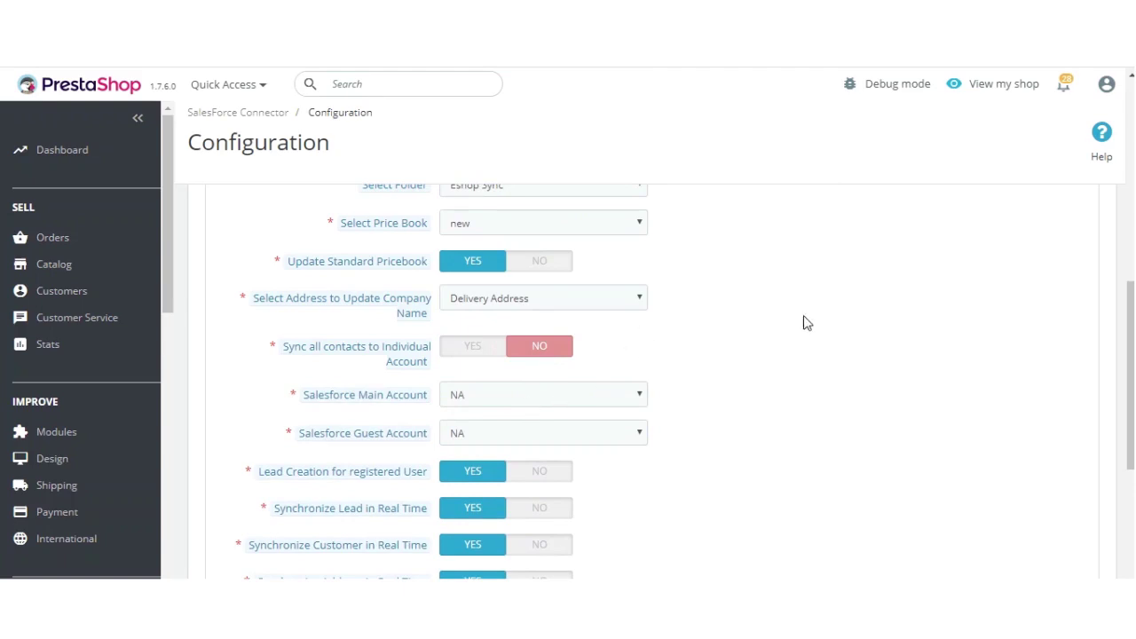
{"action": "scroll", "coordinate": [1019, 398], "scroll_direction": "down", "scroll_amount": 5}
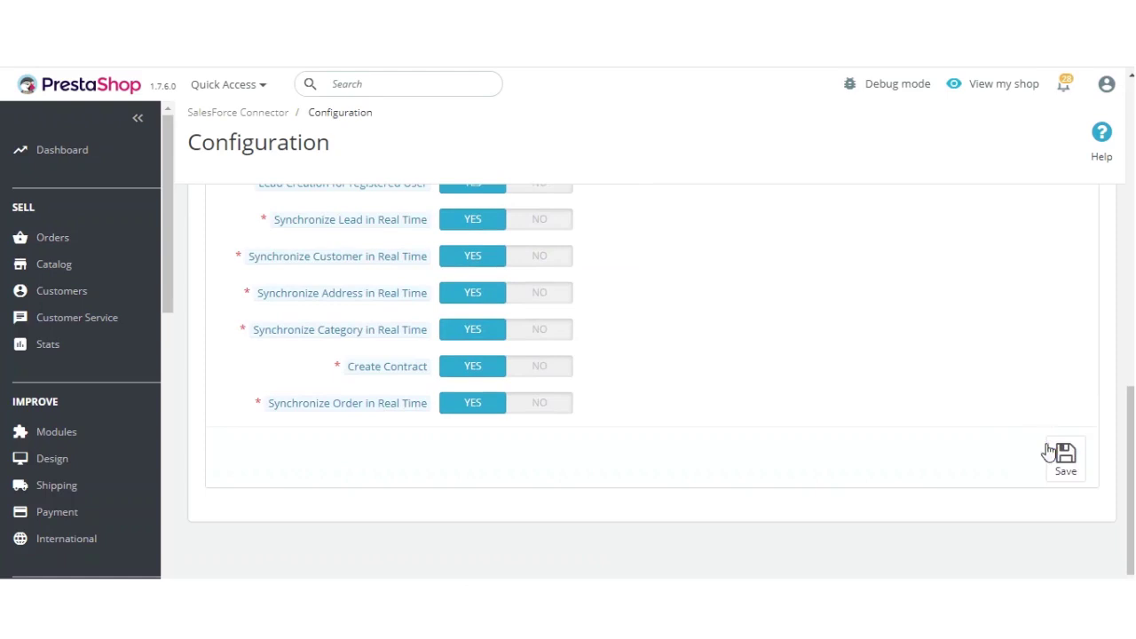
{"action": "left_click", "coordinate": [1068, 484]}
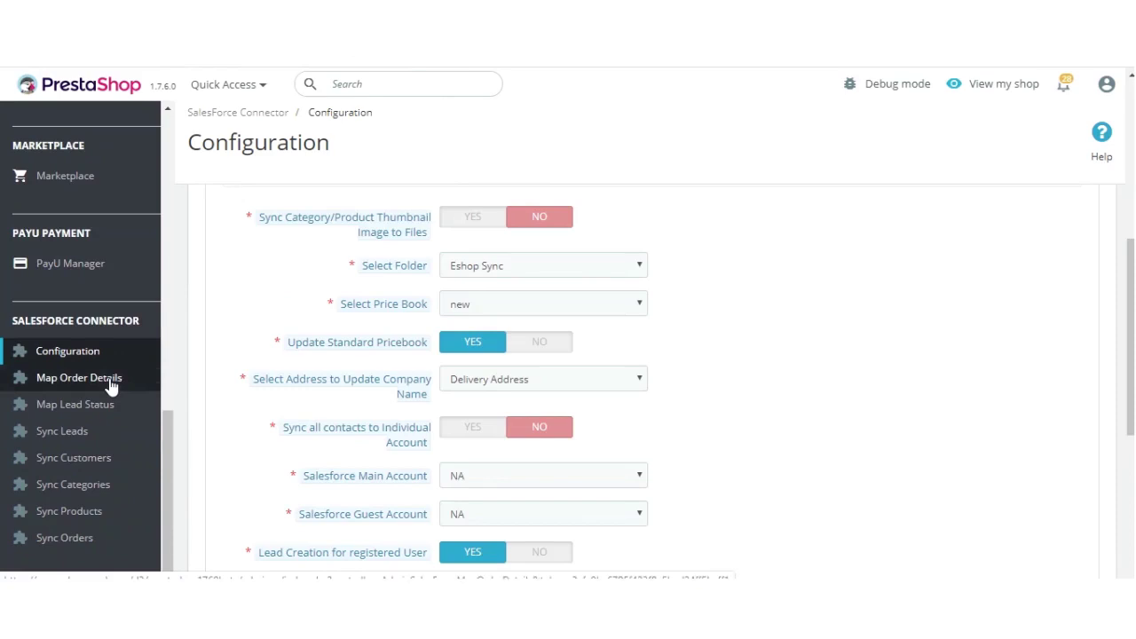
Export the five customers from customer 6 down to customer 1 to Salesforce
{"action": "left_click", "coordinate": [101, 468]}
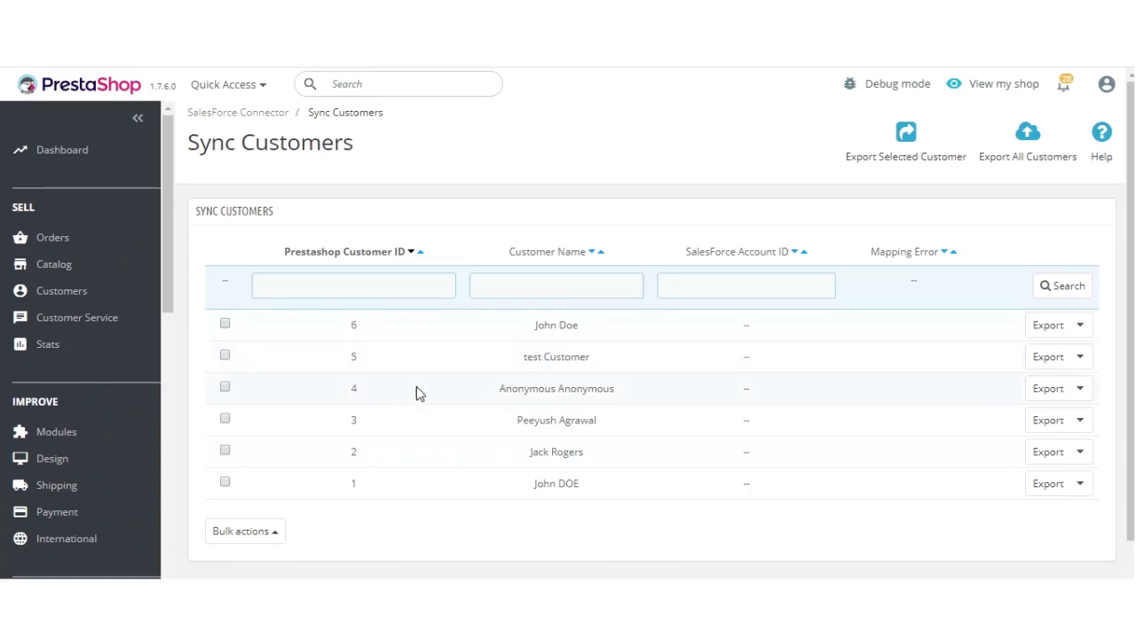
{"action": "left_click", "coordinate": [225, 324]}
{"action": "left_click", "coordinate": [225, 387]}
{"action": "left_click", "coordinate": [225, 419]}
{"action": "left_click", "coordinate": [225, 450]}
{"action": "left_click", "coordinate": [225, 482]}
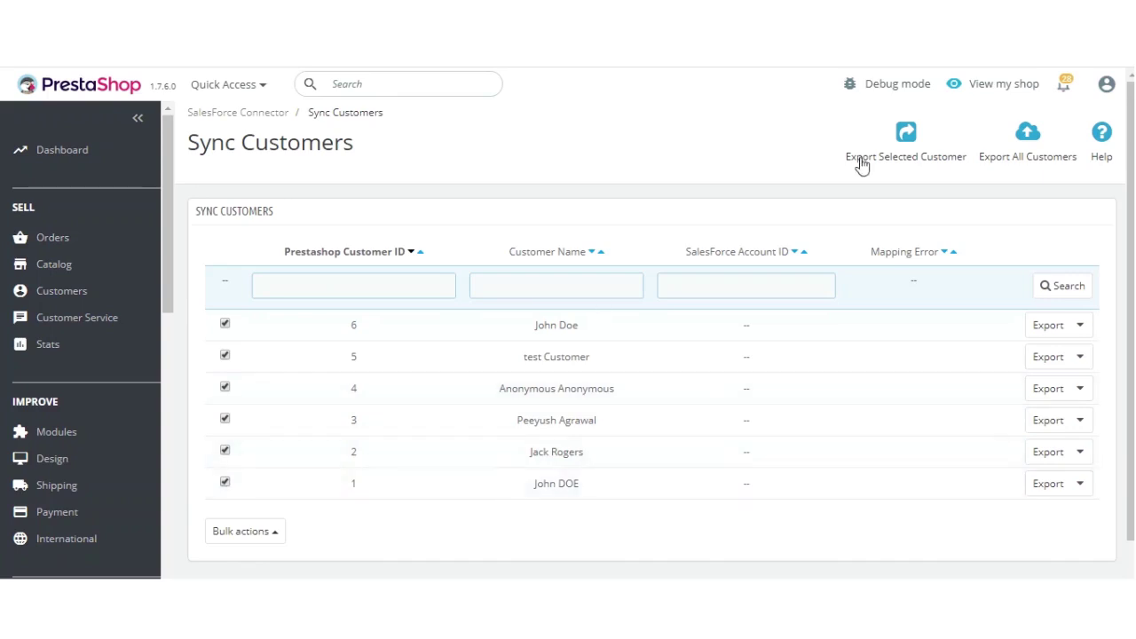
{"action": "left_click", "coordinate": [906, 138]}
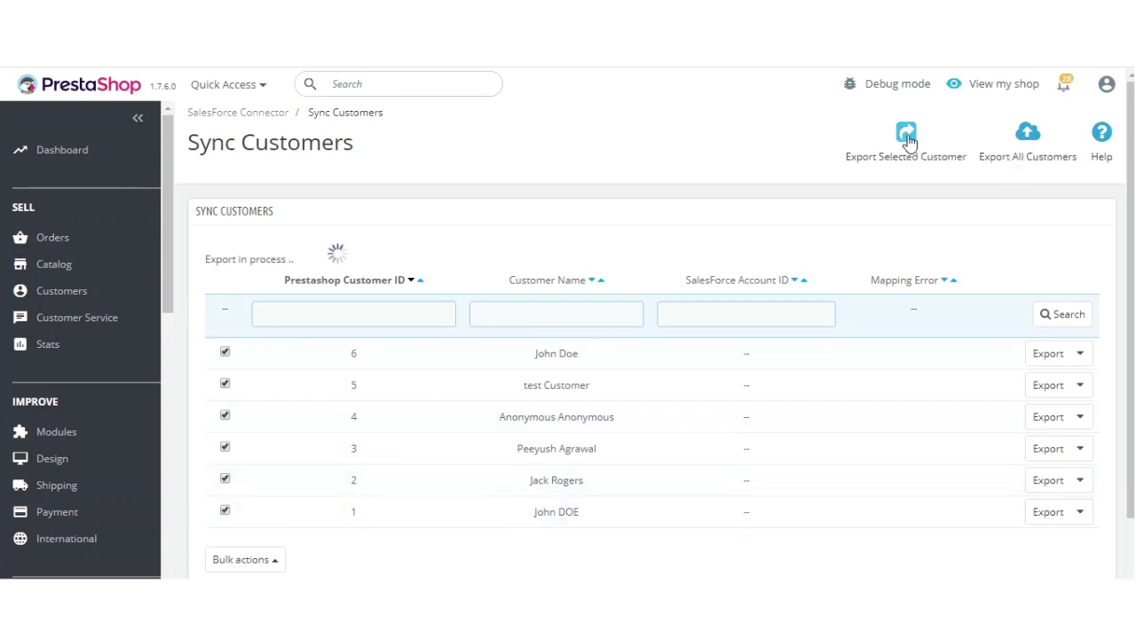
{"action": "left_click", "coordinate": [668, 120]}
Scroll through the customer list to review the export results
{"action": "scroll", "coordinate": [739, 233], "scroll_direction": "down", "scroll_amount": 2}
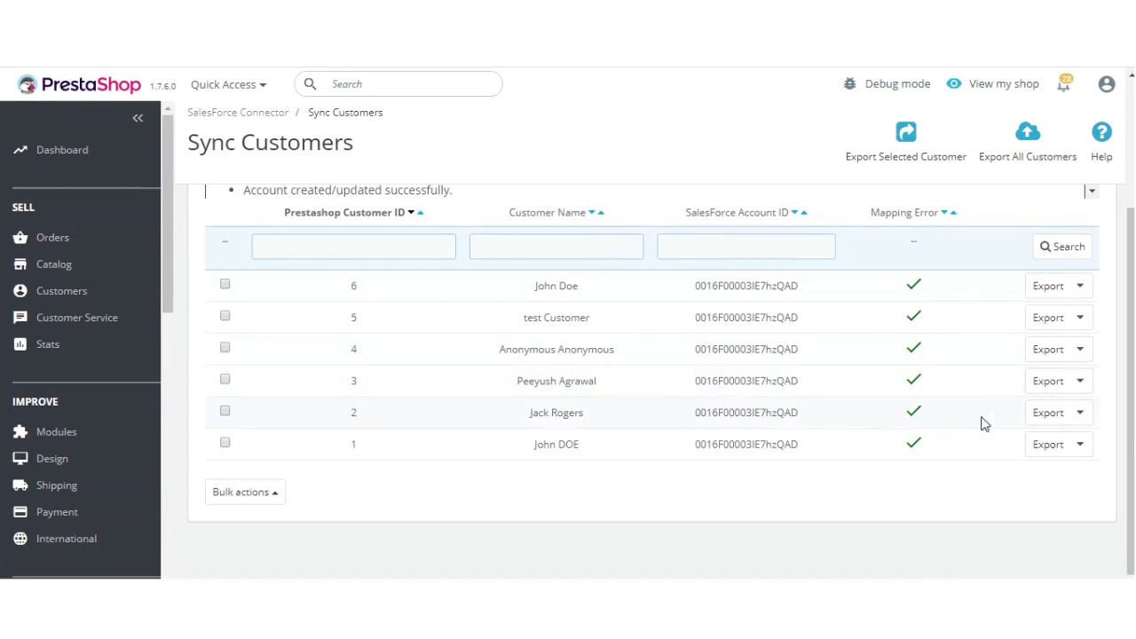
{"action": "scroll", "coordinate": [832, 422], "scroll_direction": "up", "scroll_amount": 2}
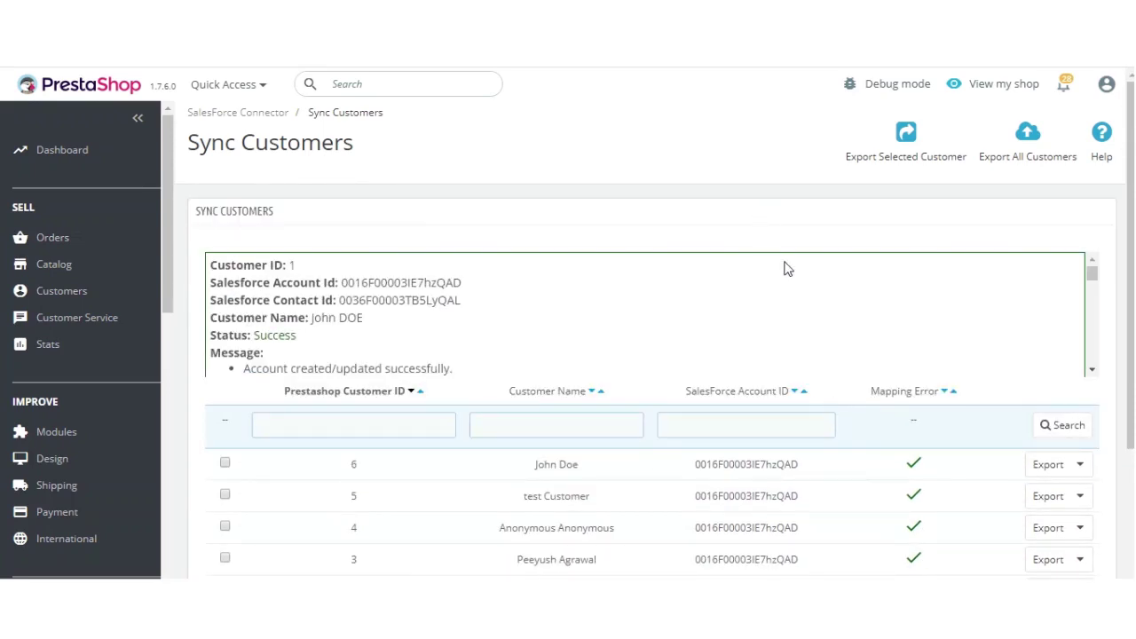
{"action": "scroll", "coordinate": [468, 282], "scroll_direction": "down", "scroll_amount": 6}
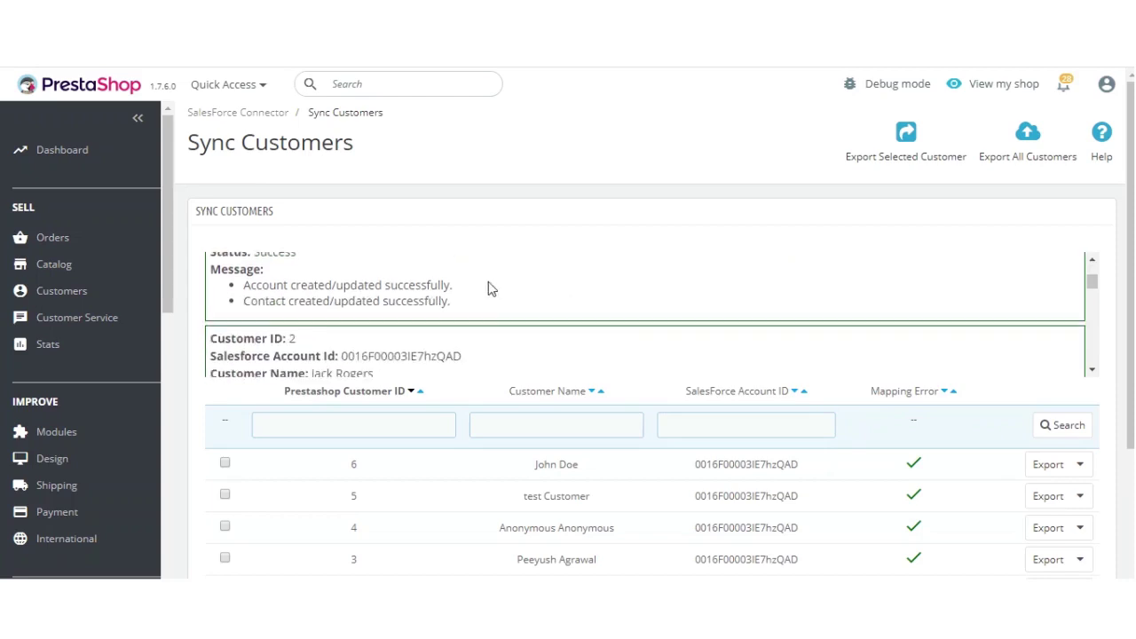
{"action": "scroll", "coordinate": [528, 312], "scroll_direction": "down", "scroll_amount": 2}
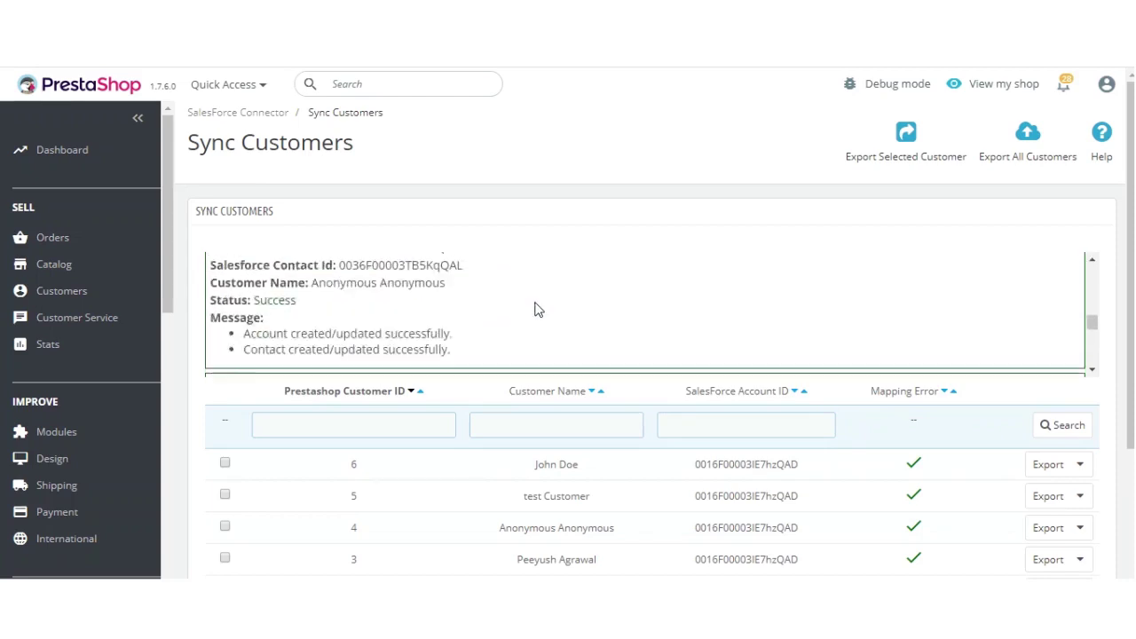
{"action": "scroll", "coordinate": [593, 324], "scroll_direction": "down", "scroll_amount": 2}
{"action": "scroll", "coordinate": [592, 324], "scroll_direction": "down", "scroll_amount": 2}
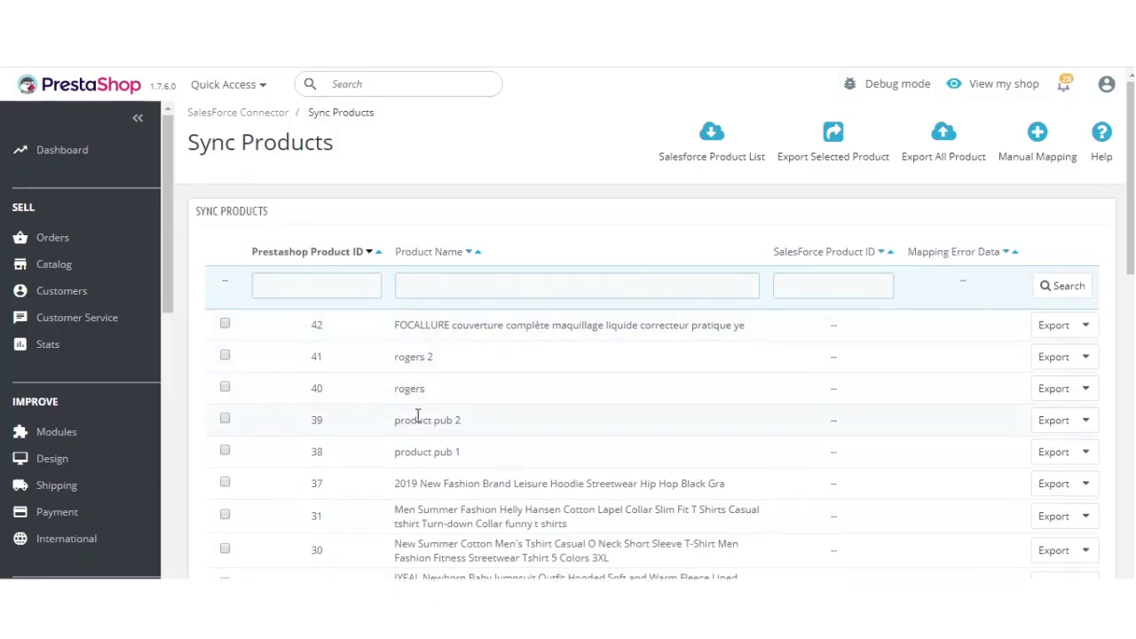
Export products 42, 41 and 40 to Salesforce and confirm the sync
{"action": "left_click", "coordinate": [225, 326]}
{"action": "left_click", "coordinate": [225, 356]}
{"action": "left_click", "coordinate": [226, 388]}
{"action": "left_click", "coordinate": [835, 134]}
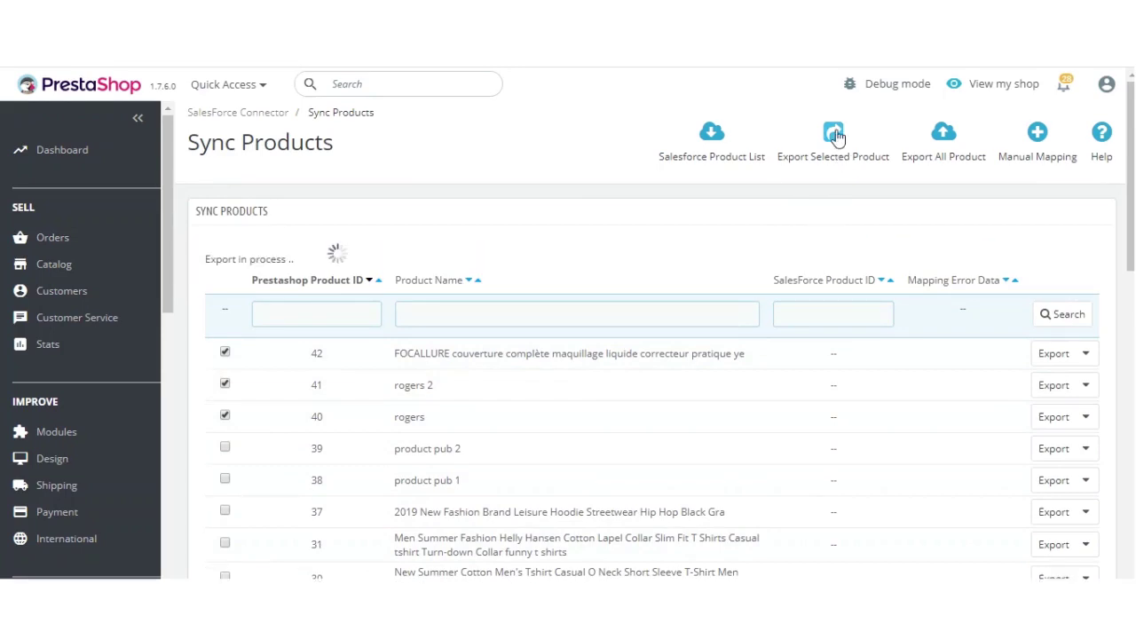
{"action": "left_click", "coordinate": [649, 125]}
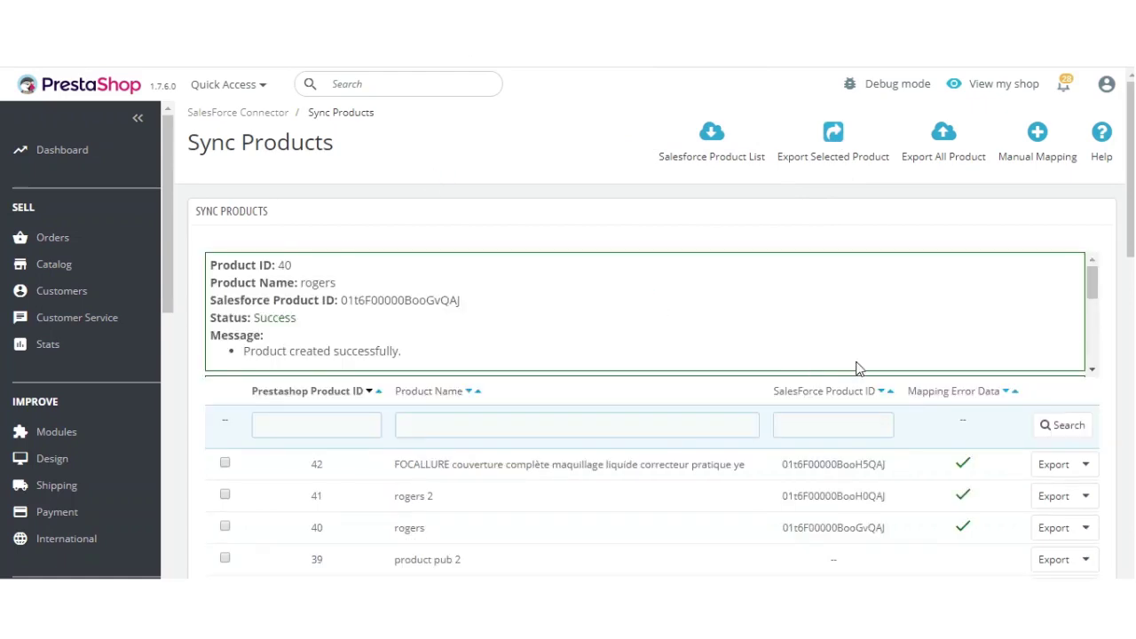
{"action": "scroll", "coordinate": [904, 430], "scroll_direction": "down", "scroll_amount": 1}
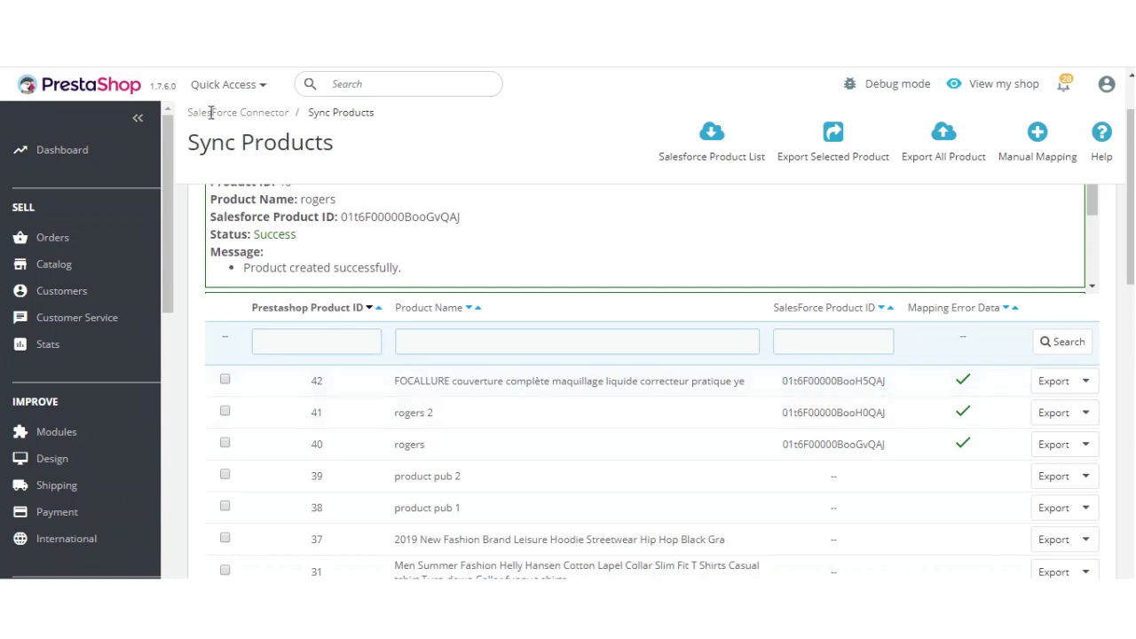
{"action": "scroll", "coordinate": [254, 459], "scroll_direction": "down", "scroll_amount": 3}
{"action": "scroll", "coordinate": [817, 413], "scroll_direction": "up", "scroll_amount": 4}
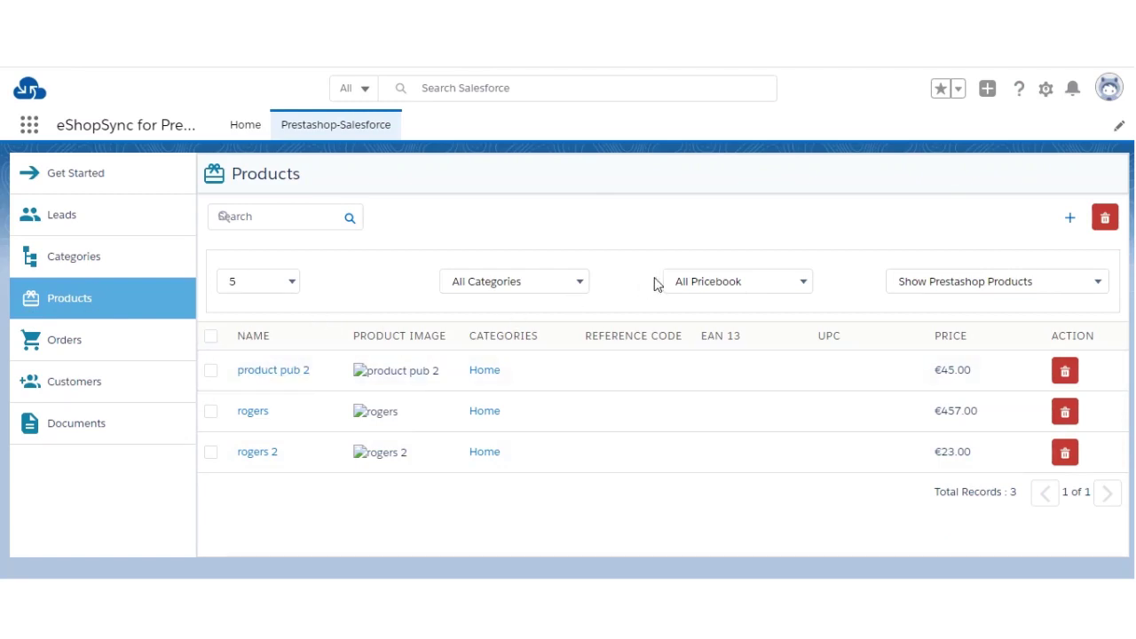
Check the Pricebook, Show Products and Categories filters on eShopSync Products, leaving All Categories
{"action": "left_click", "coordinate": [764, 290]}
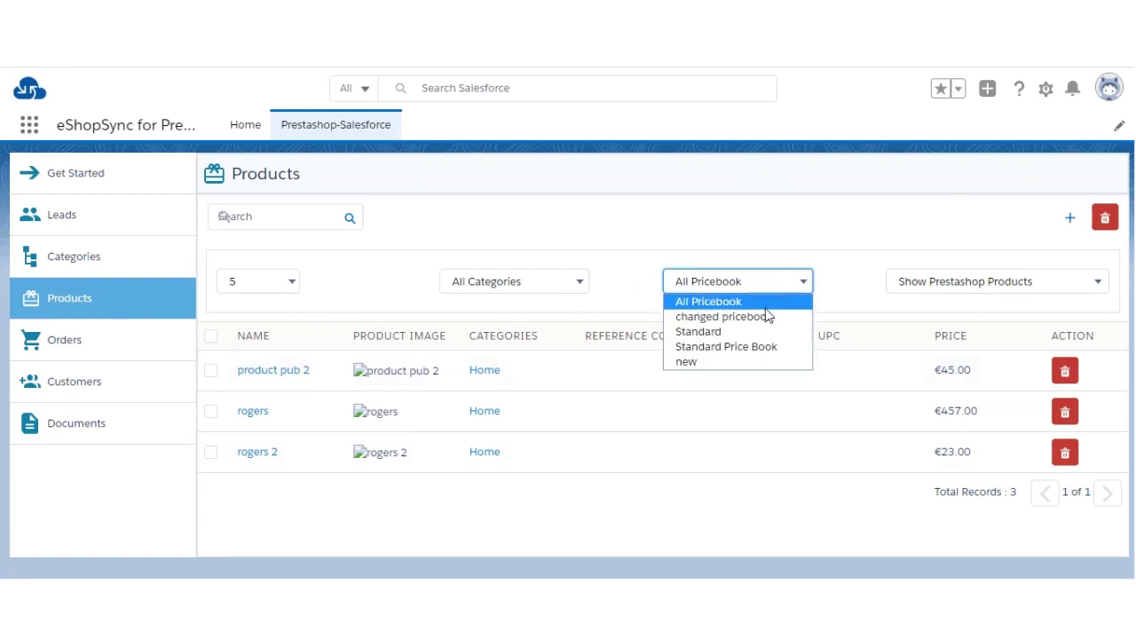
{"action": "left_click", "coordinate": [844, 258]}
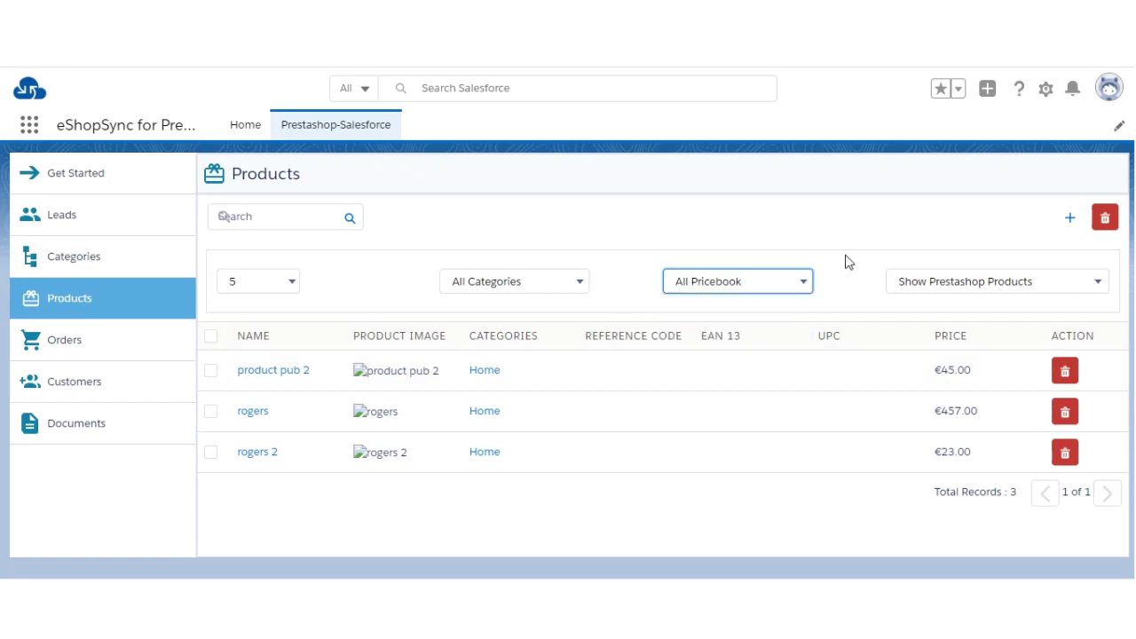
{"action": "left_click", "coordinate": [1056, 292]}
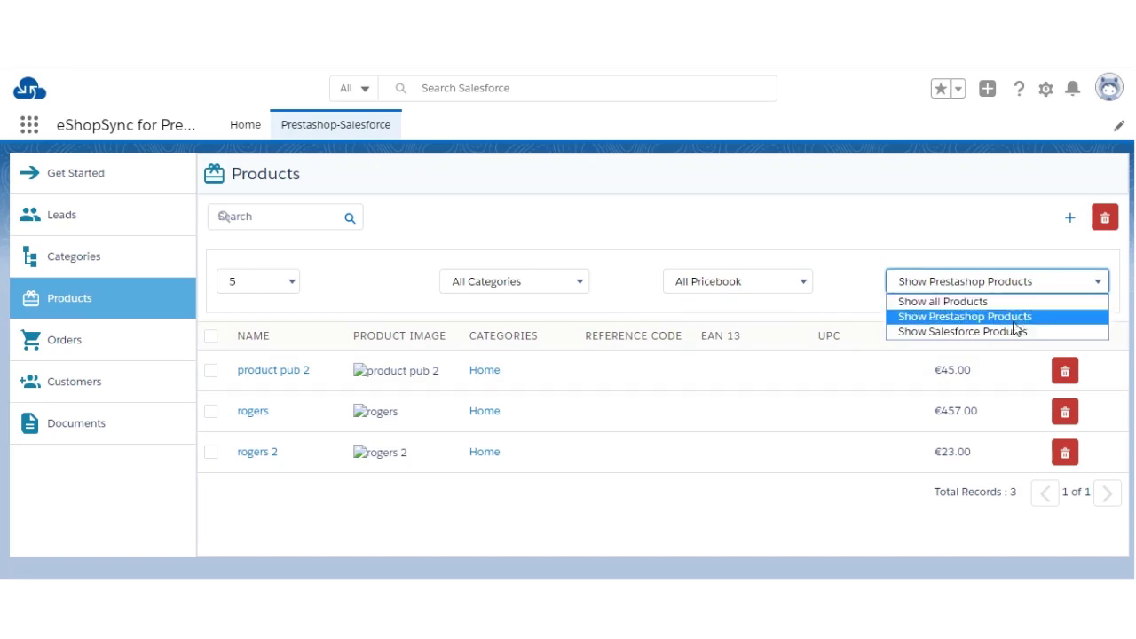
{"action": "left_click", "coordinate": [559, 290]}
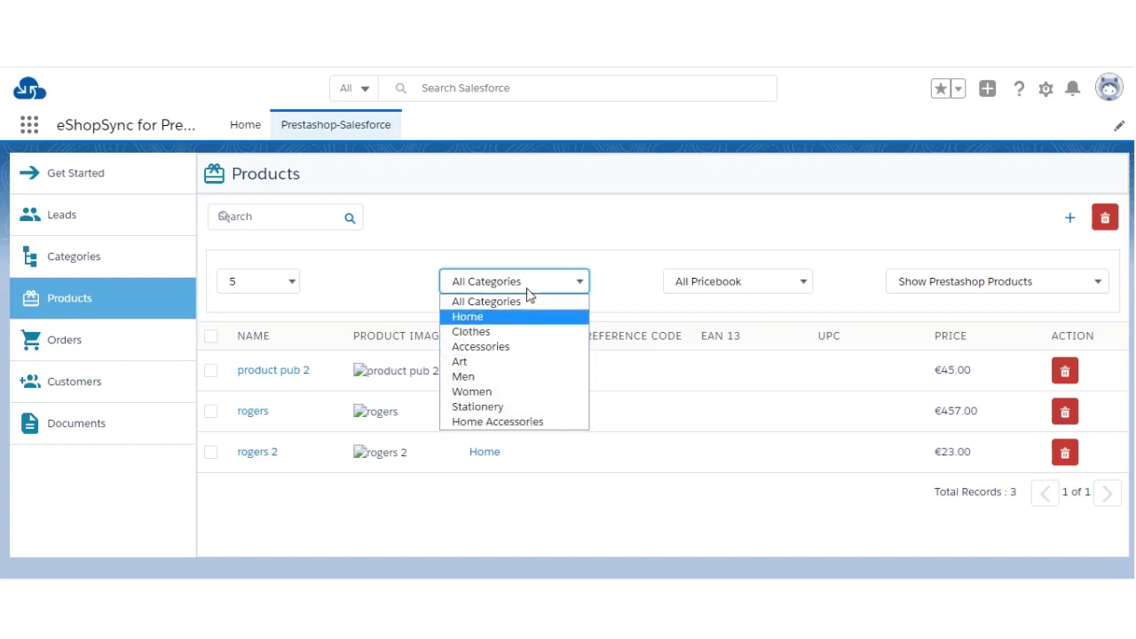
{"action": "left_click", "coordinate": [524, 244]}
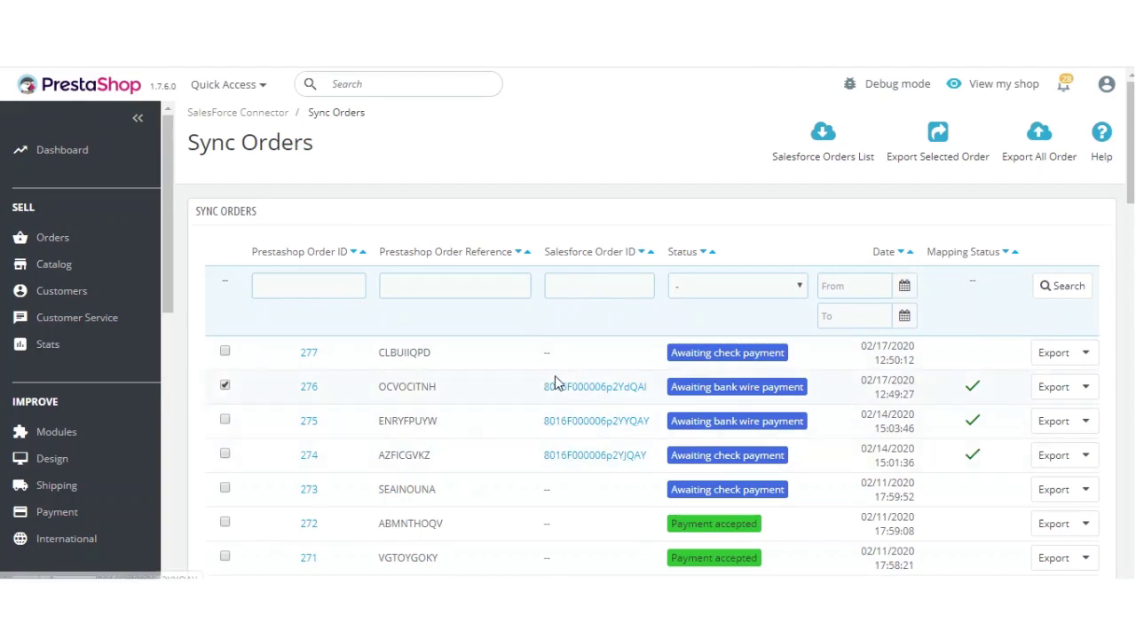
Export orders 277, 273, 272 and 271 to Salesforce and confirm the sync
{"action": "left_click", "coordinate": [225, 351]}
{"action": "scroll", "coordinate": [214, 480], "scroll_direction": "down", "scroll_amount": 1}
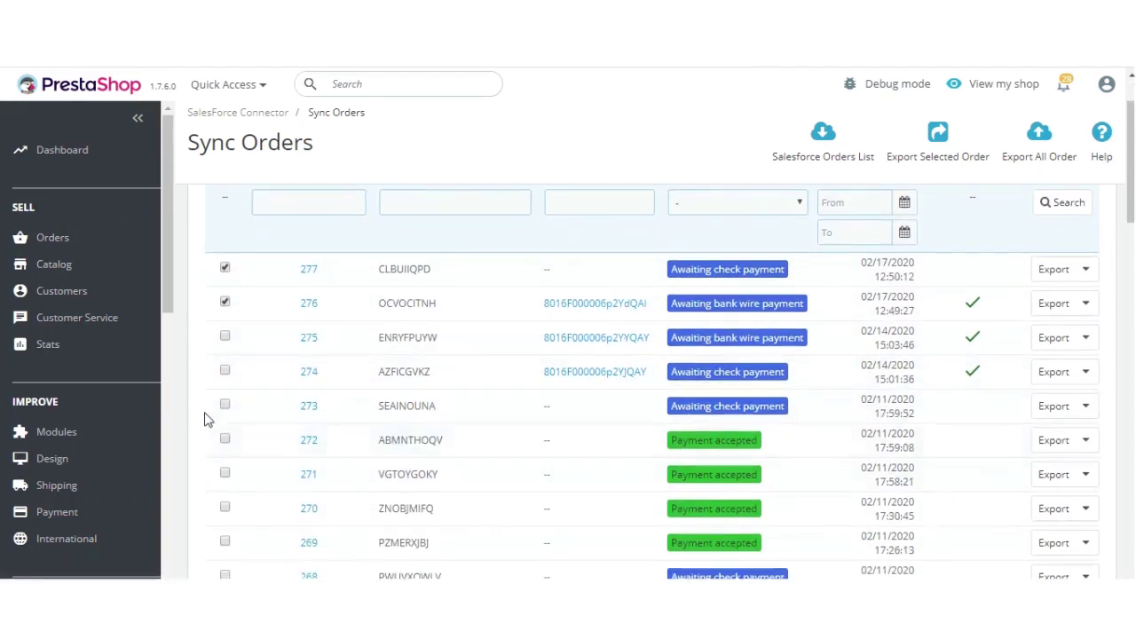
{"action": "left_click", "coordinate": [225, 406]}
{"action": "left_click", "coordinate": [225, 439]}
{"action": "left_click", "coordinate": [224, 473]}
{"action": "scroll", "coordinate": [945, 142], "scroll_direction": "up", "scroll_amount": 1}
{"action": "left_click", "coordinate": [945, 143]}
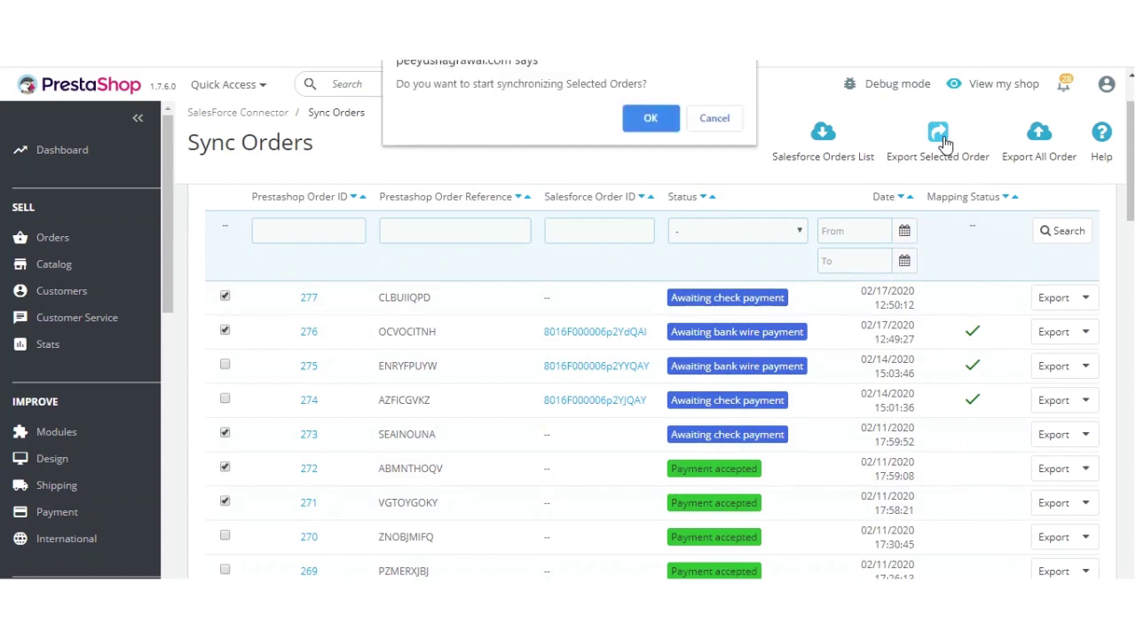
{"action": "left_click", "coordinate": [660, 121]}
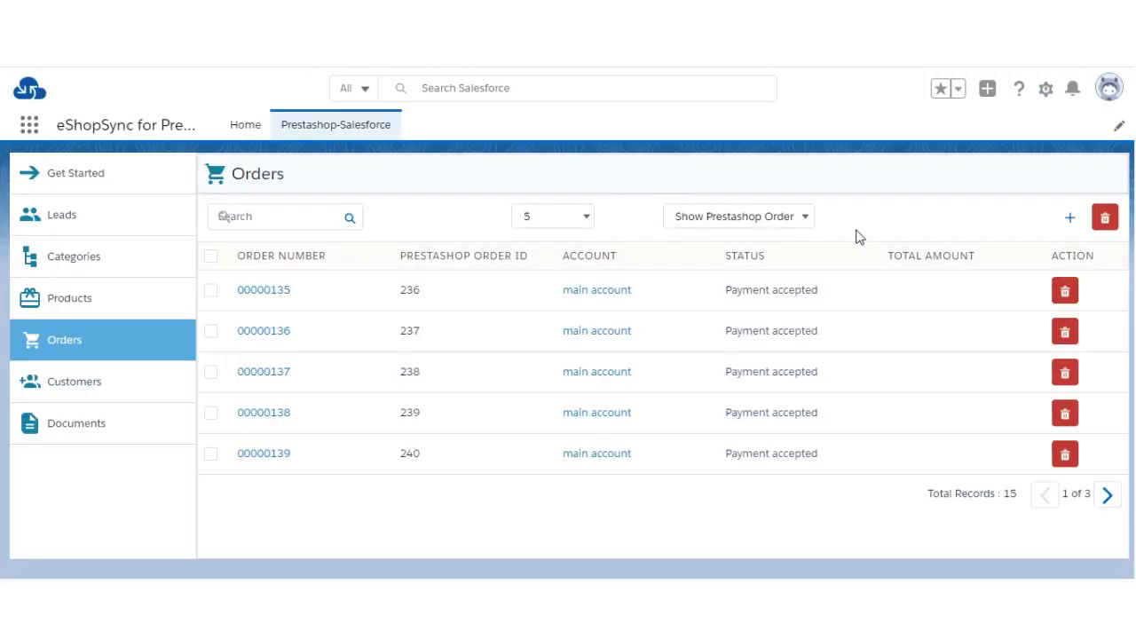
Check the Show Prestashop Order filter on eShopSync Orders, leaving it unchanged
{"action": "left_click", "coordinate": [788, 222]}
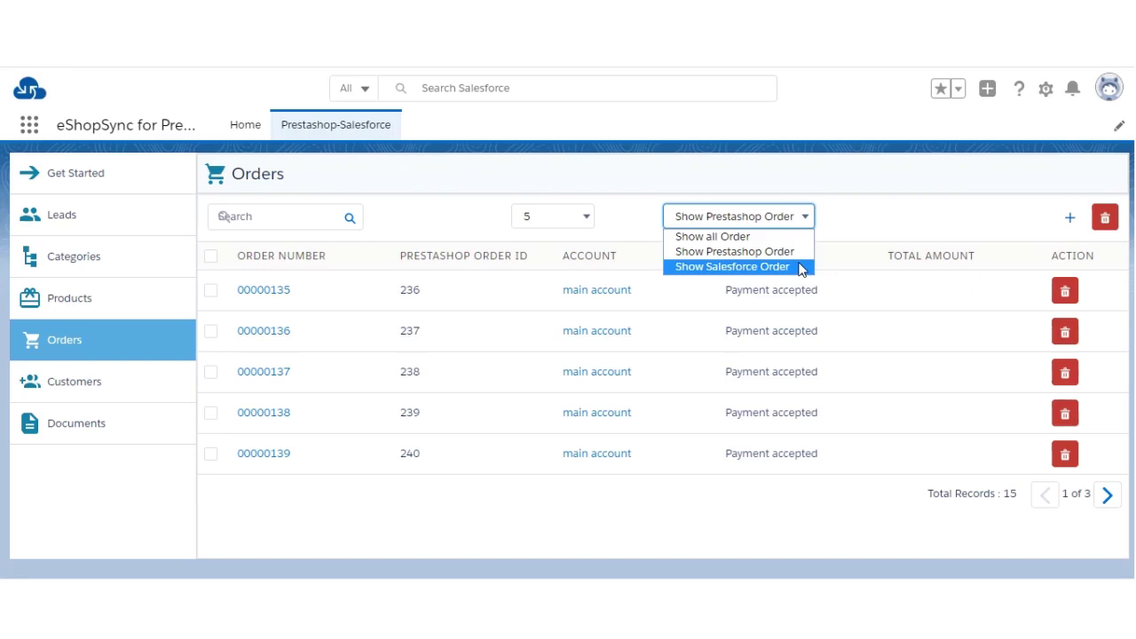
{"action": "left_click", "coordinate": [858, 233]}
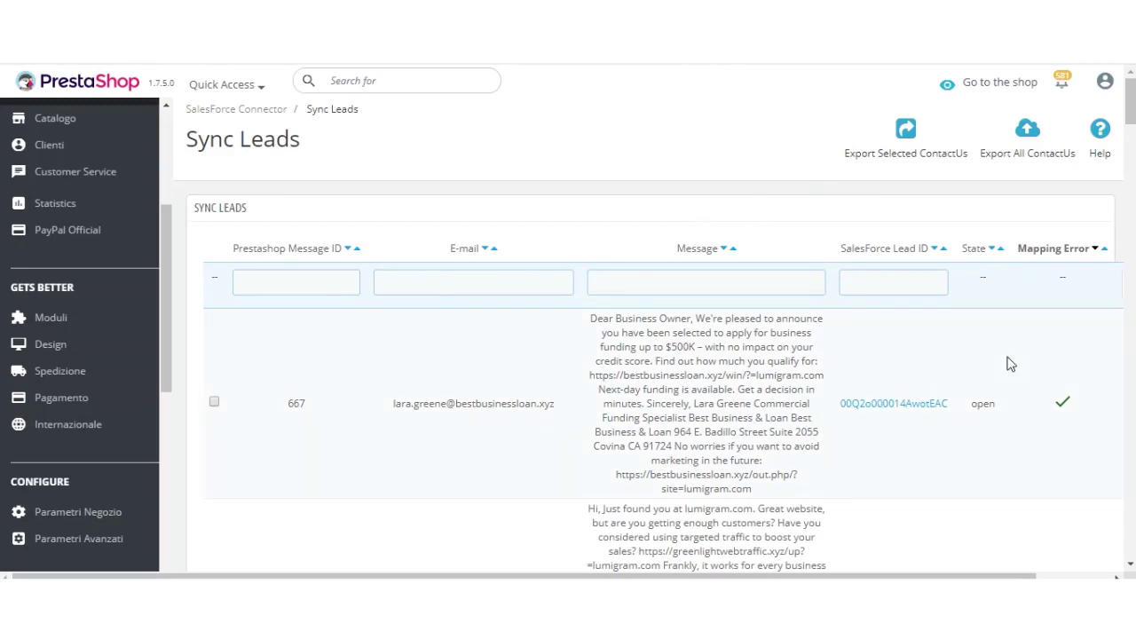
Scroll through the Sync Leads list to review the mapped messages
{"action": "scroll", "coordinate": [1002, 406], "scroll_direction": "down", "scroll_amount": 1}
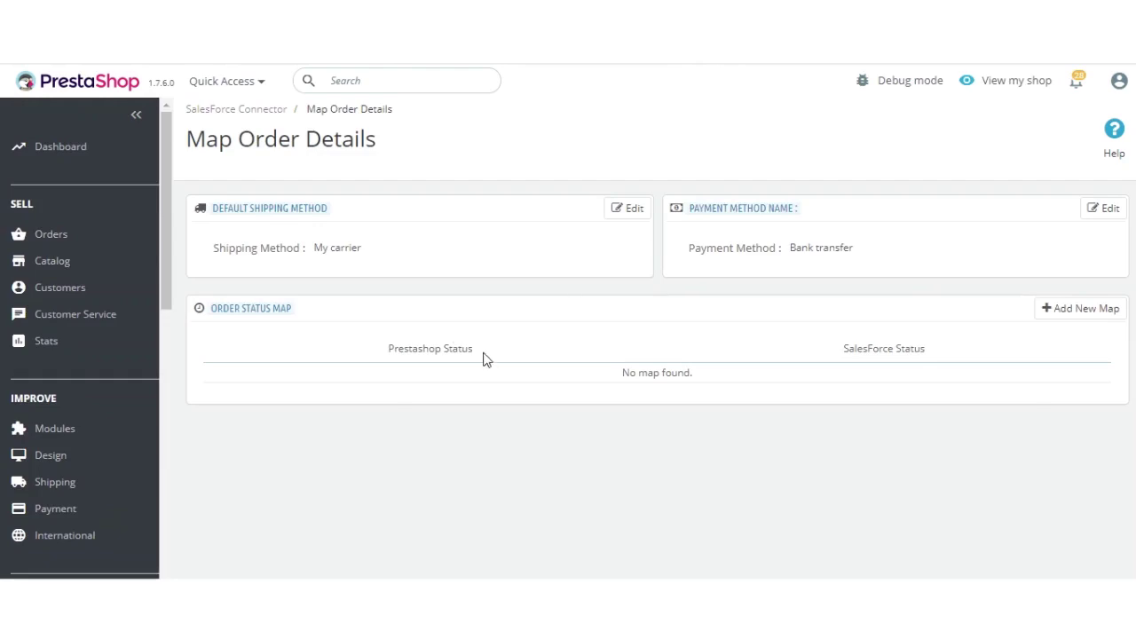
Set the default shipping method to My carrier and save it
{"action": "left_click", "coordinate": [640, 216]}
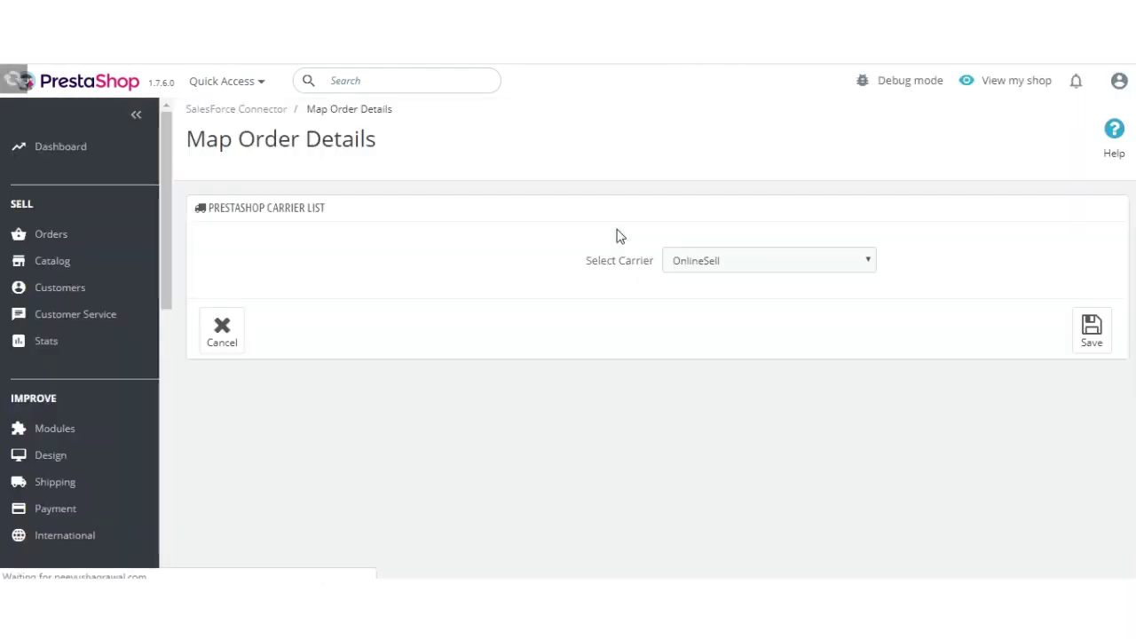
{"action": "left_click", "coordinate": [759, 260]}
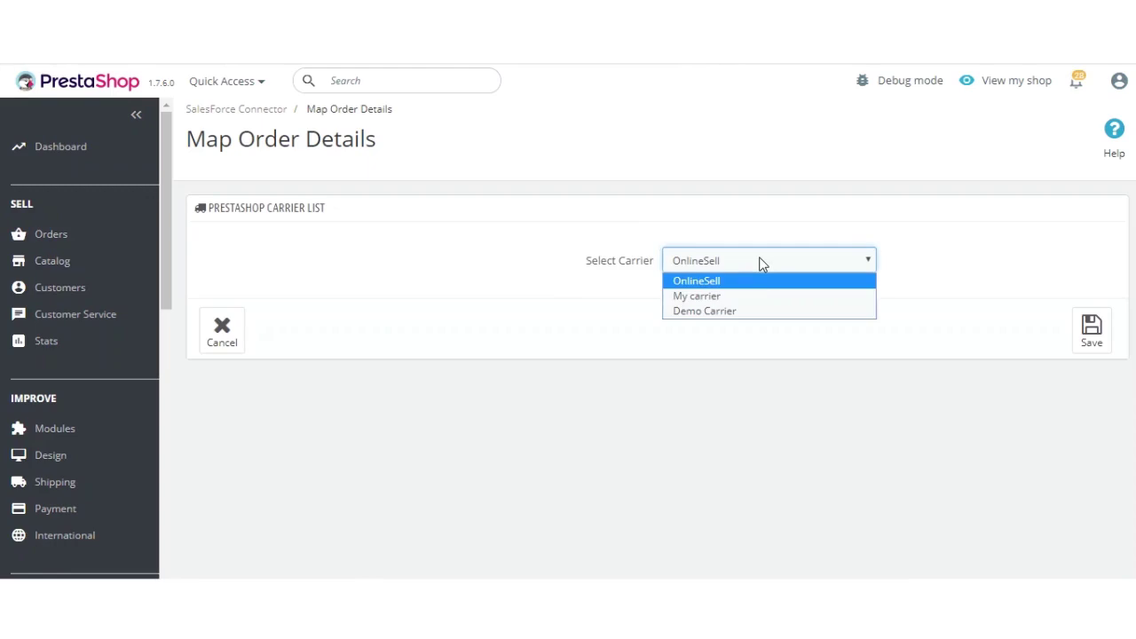
{"action": "left_click", "coordinate": [777, 298]}
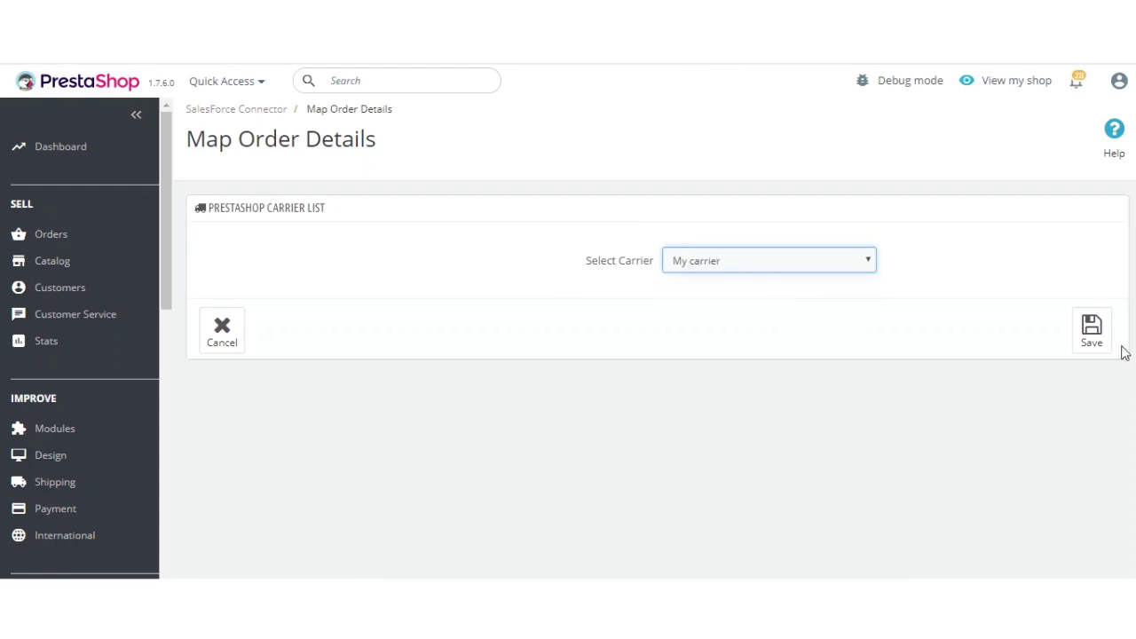
{"action": "left_click", "coordinate": [1094, 345]}
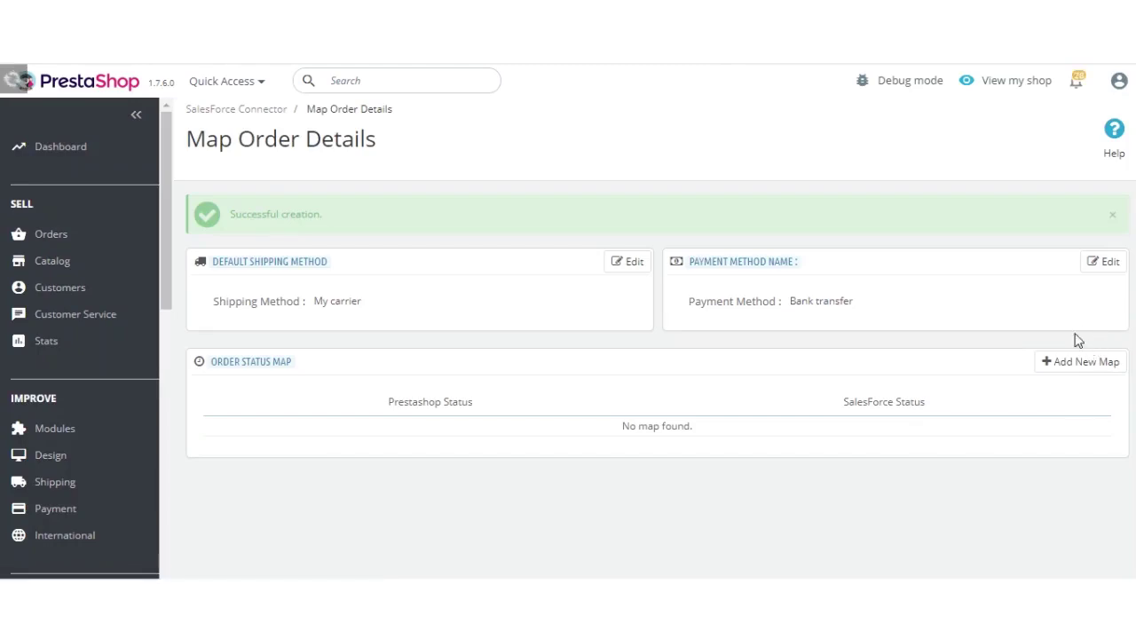
Set the payment method to Bank transfer and save it
{"action": "left_click", "coordinate": [1107, 265]}
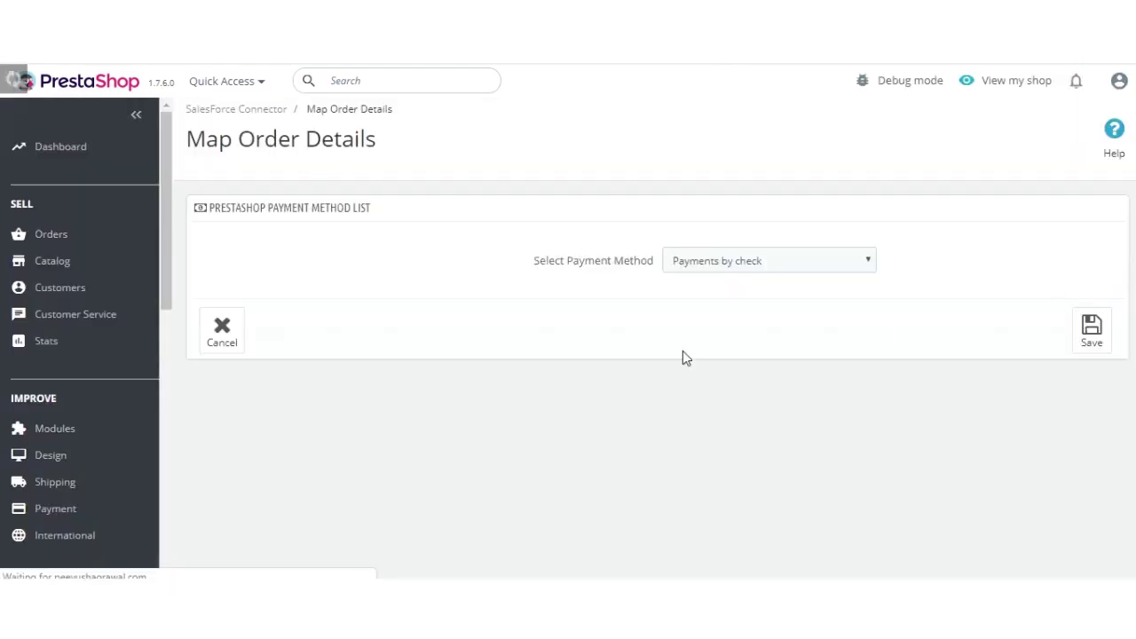
{"action": "left_click", "coordinate": [726, 266]}
{"action": "left_click", "coordinate": [730, 295]}
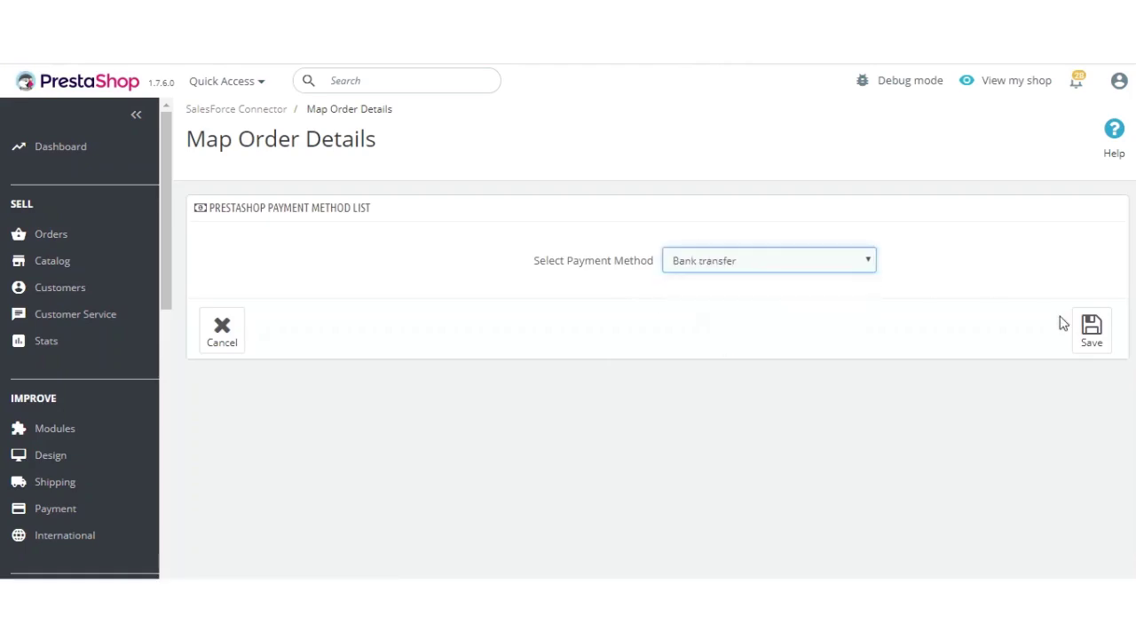
{"action": "left_click", "coordinate": [1087, 334]}
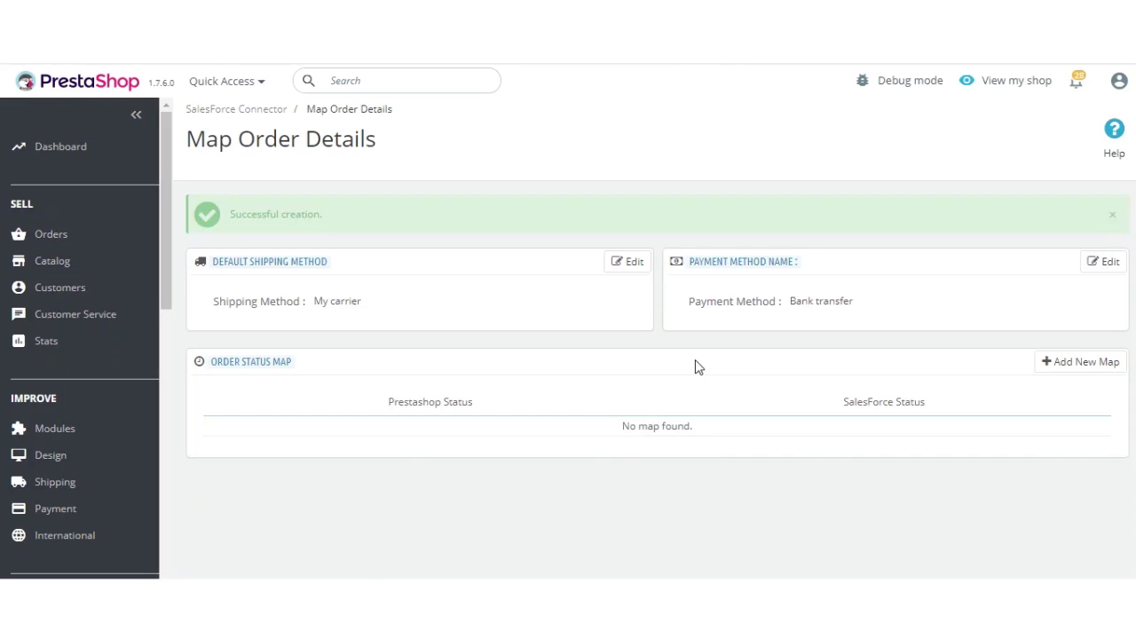
Add a status map linking Awaiting PayU Payment to the Salesforce status Activated and save
{"action": "left_click", "coordinate": [1063, 374]}
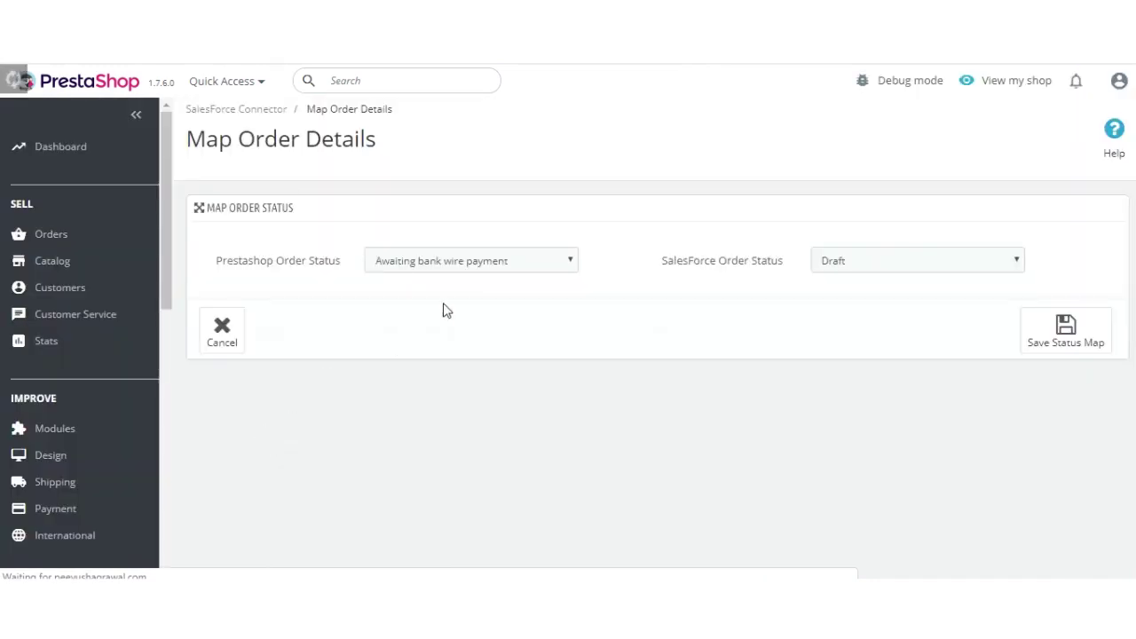
{"action": "left_click", "coordinate": [471, 269]}
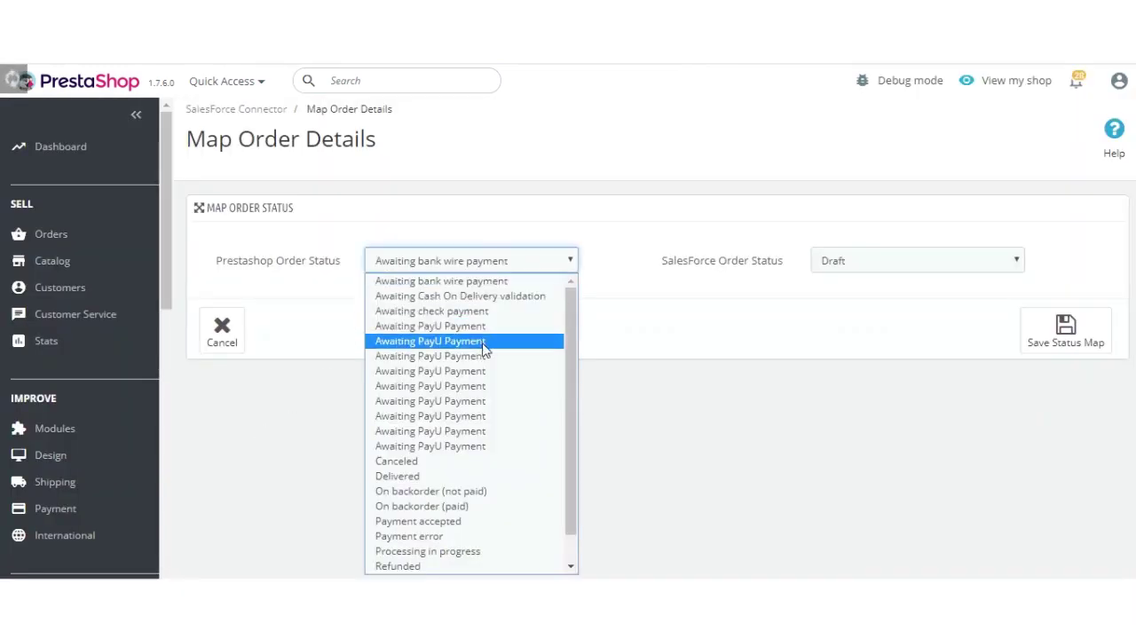
{"action": "left_click", "coordinate": [486, 348]}
{"action": "left_click", "coordinate": [859, 277]}
{"action": "left_click", "coordinate": [875, 296]}
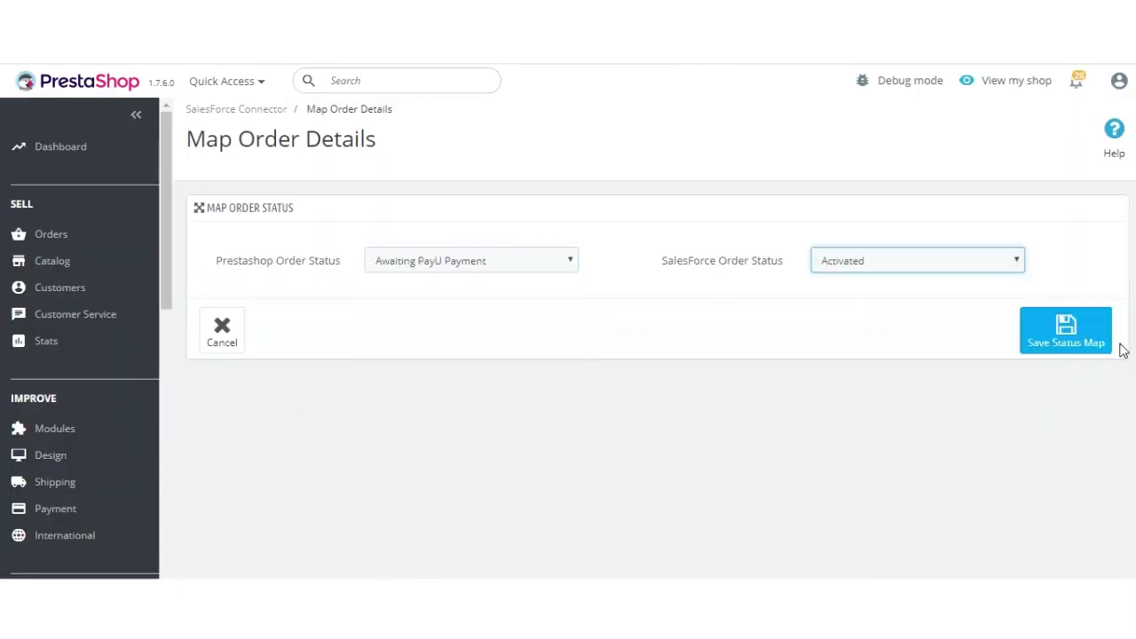
{"action": "left_click", "coordinate": [1085, 347]}
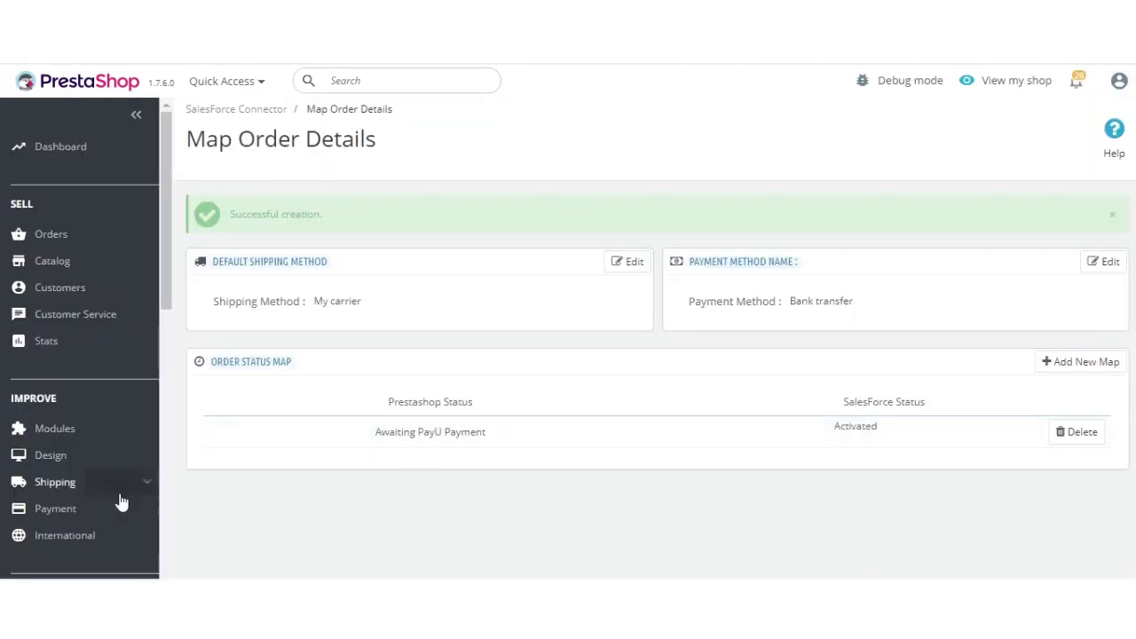
{"action": "scroll", "coordinate": [122, 503], "scroll_direction": "down", "scroll_amount": 3}
{"action": "scroll", "coordinate": [111, 426], "scroll_direction": "down", "scroll_amount": 3}
{"action": "left_click_drag", "start_coordinate": [97, 242], "coordinate": [500, 40]}
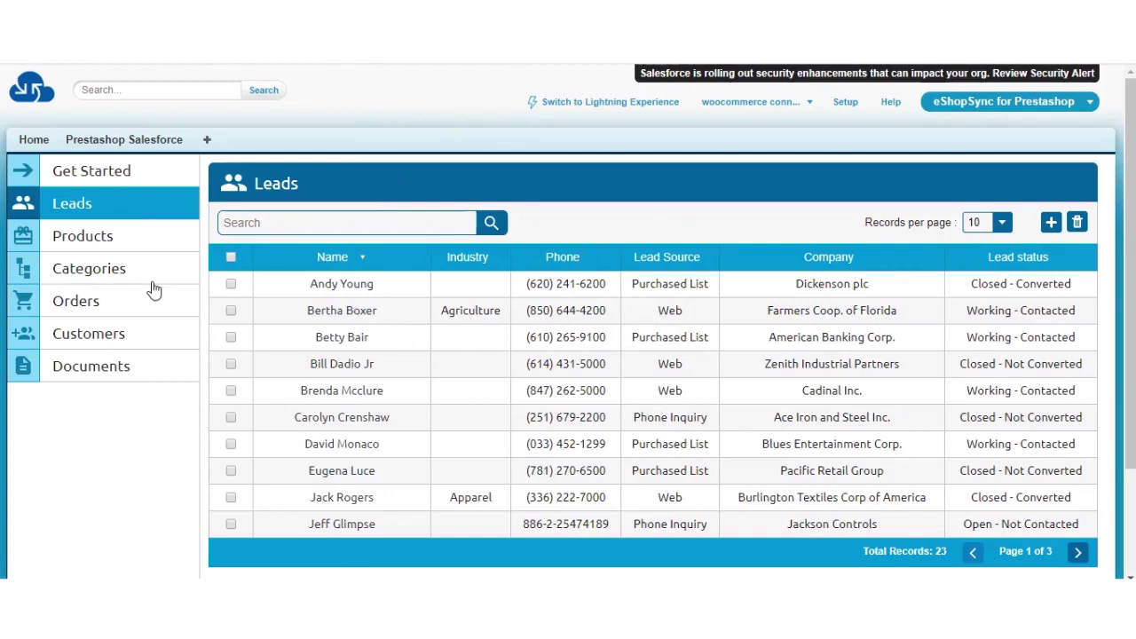
Review the synced products, leaving the price book filter at All, then the synced categories
{"action": "left_click", "coordinate": [116, 249]}
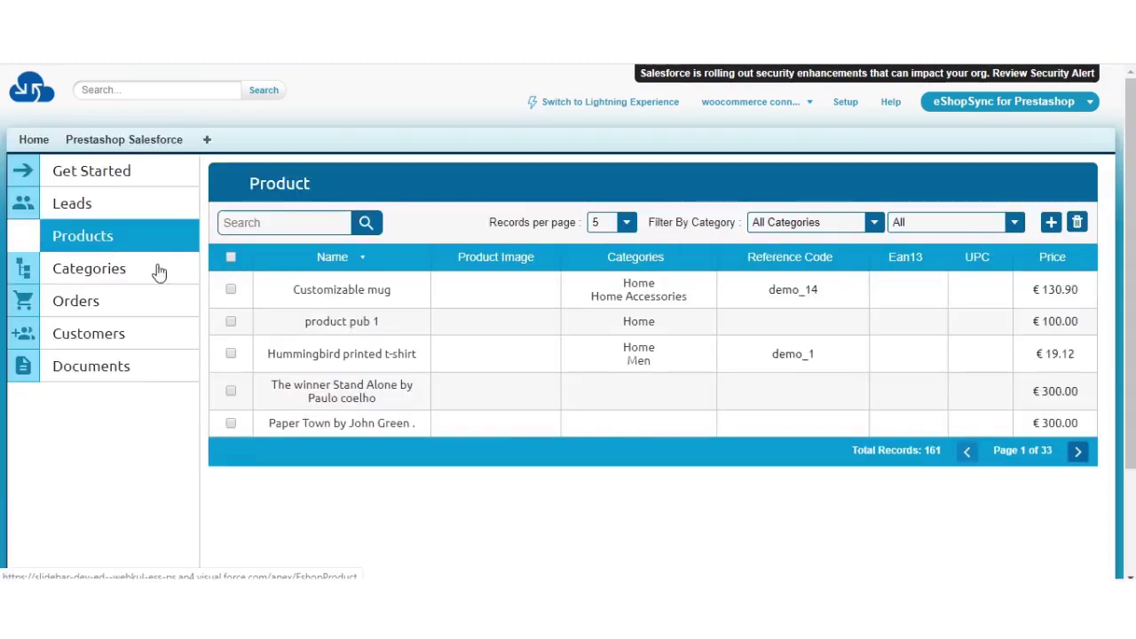
{"action": "left_click", "coordinate": [945, 226]}
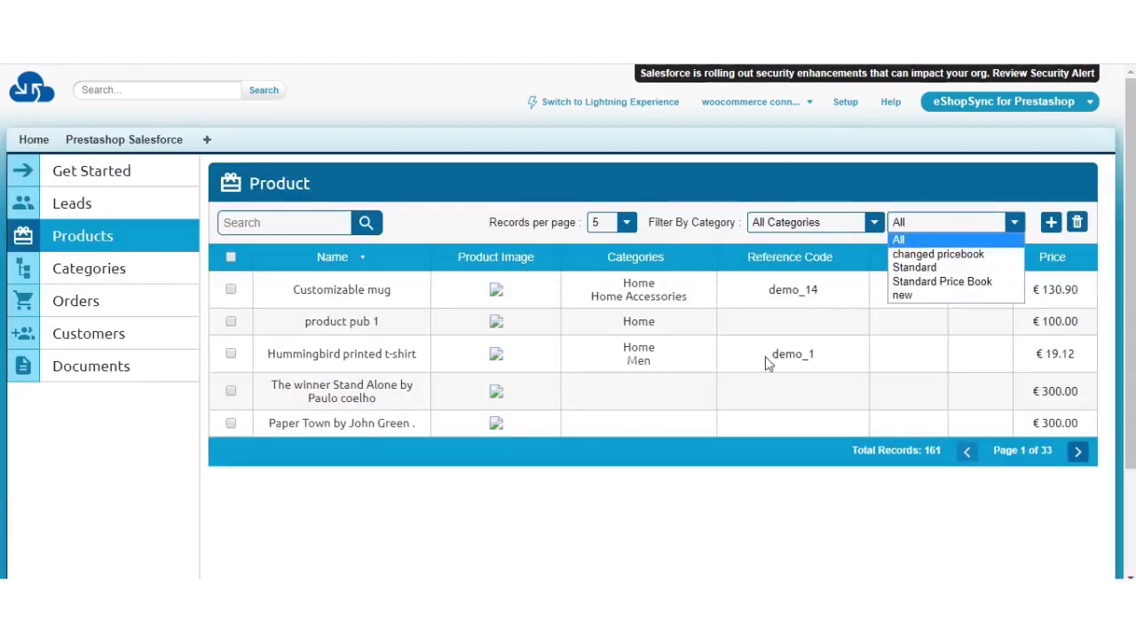
{"action": "left_click", "coordinate": [609, 460]}
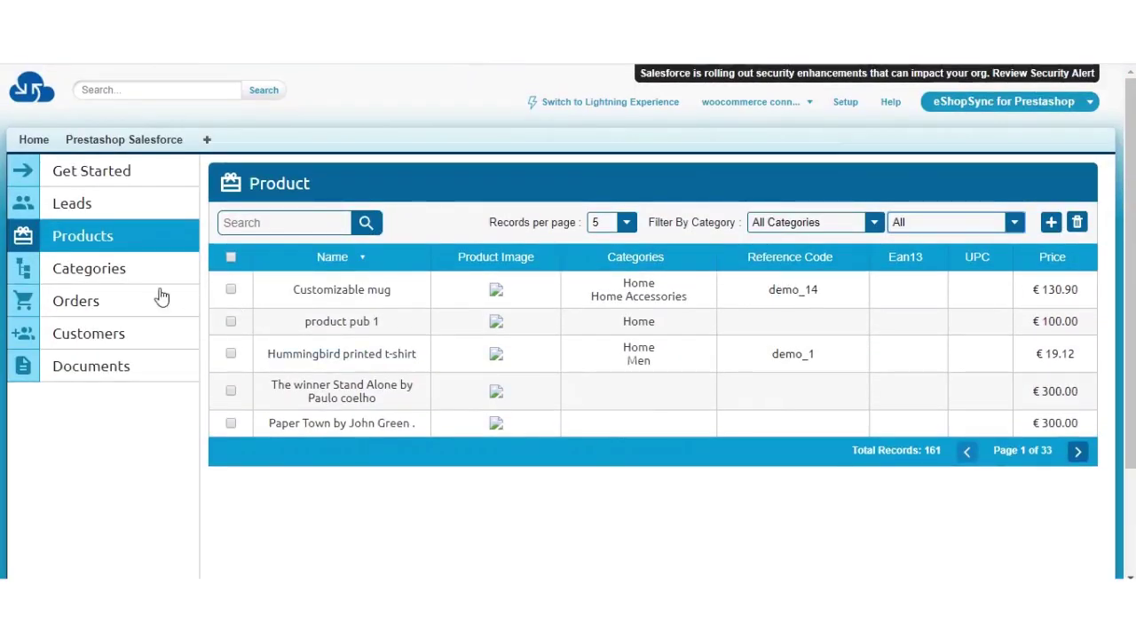
{"action": "left_click", "coordinate": [134, 269]}
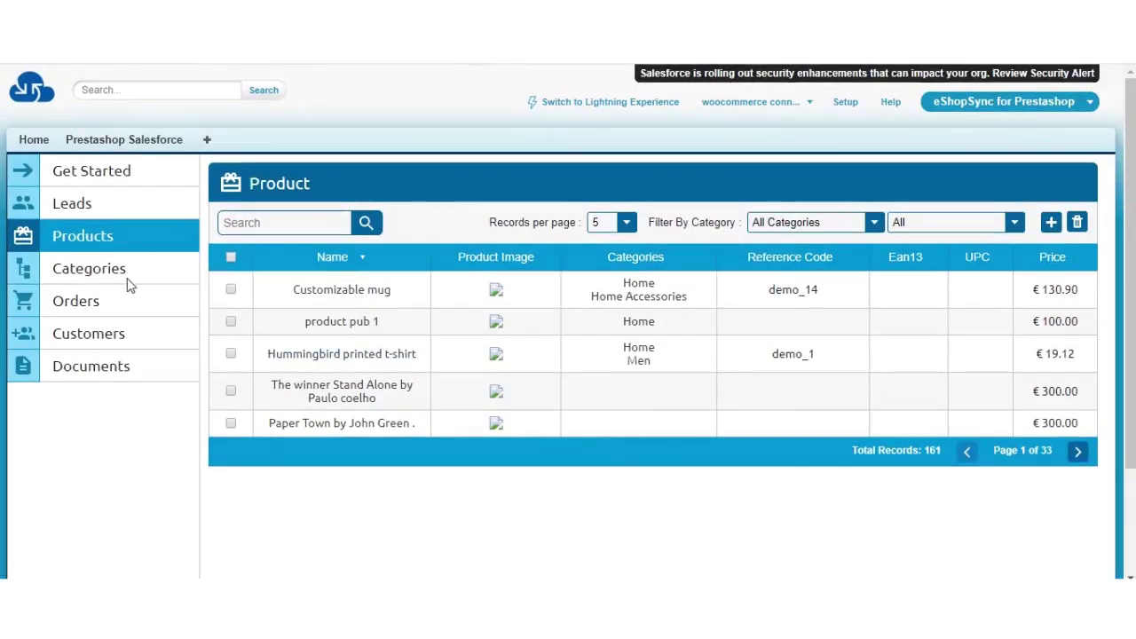
{"action": "scroll", "coordinate": [774, 350], "scroll_direction": "down", "scroll_amount": 3}
{"action": "scroll", "coordinate": [779, 355], "scroll_direction": "up", "scroll_amount": 3}
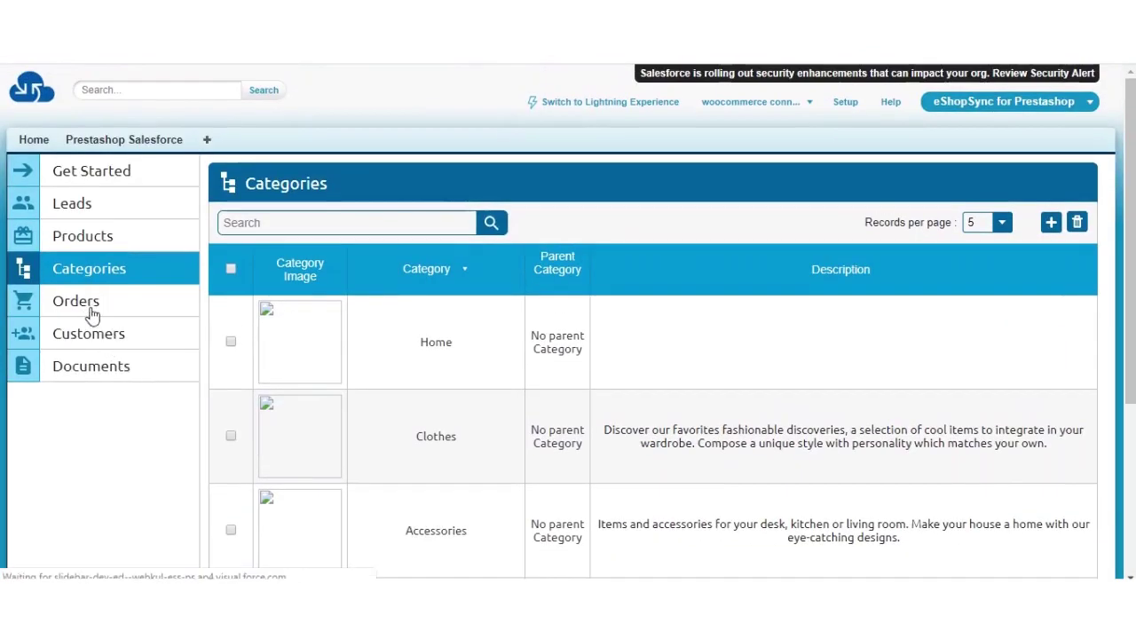
Show the synced orders filtered to the Prestashop Orders view
{"action": "left_click", "coordinate": [93, 315]}
{"action": "scroll", "coordinate": [814, 256], "scroll_direction": "down", "scroll_amount": 2}
{"action": "scroll", "coordinate": [820, 279], "scroll_direction": "up", "scroll_amount": 2}
{"action": "left_click", "coordinate": [757, 225]}
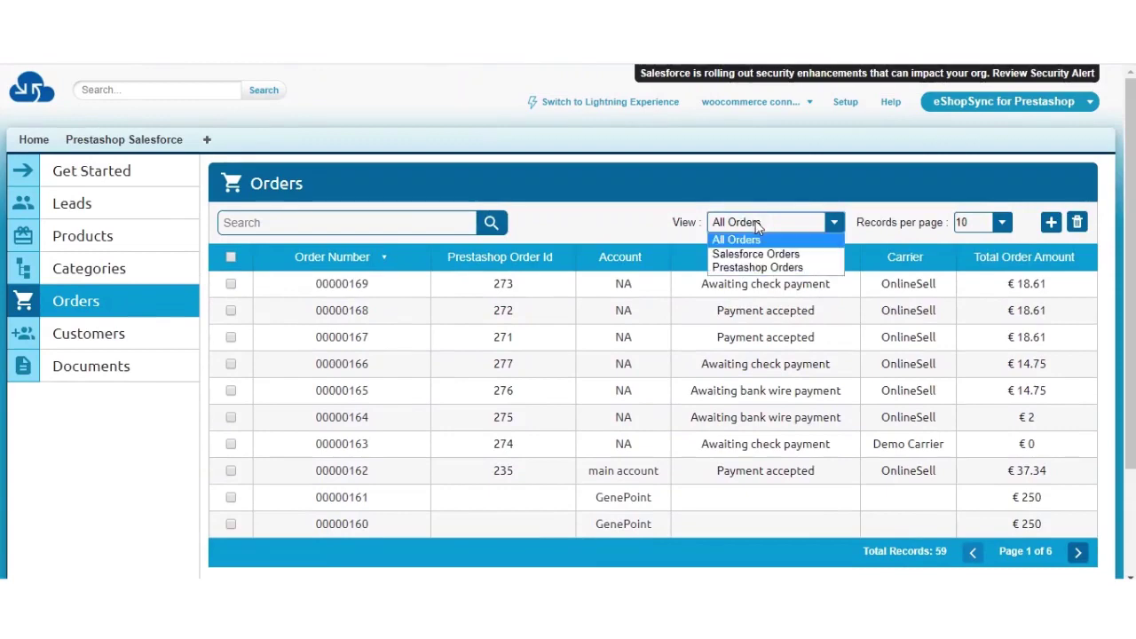
{"action": "left_click", "coordinate": [765, 267]}
Review the synced customers, then display the synced Documents list
{"action": "left_click", "coordinate": [106, 342]}
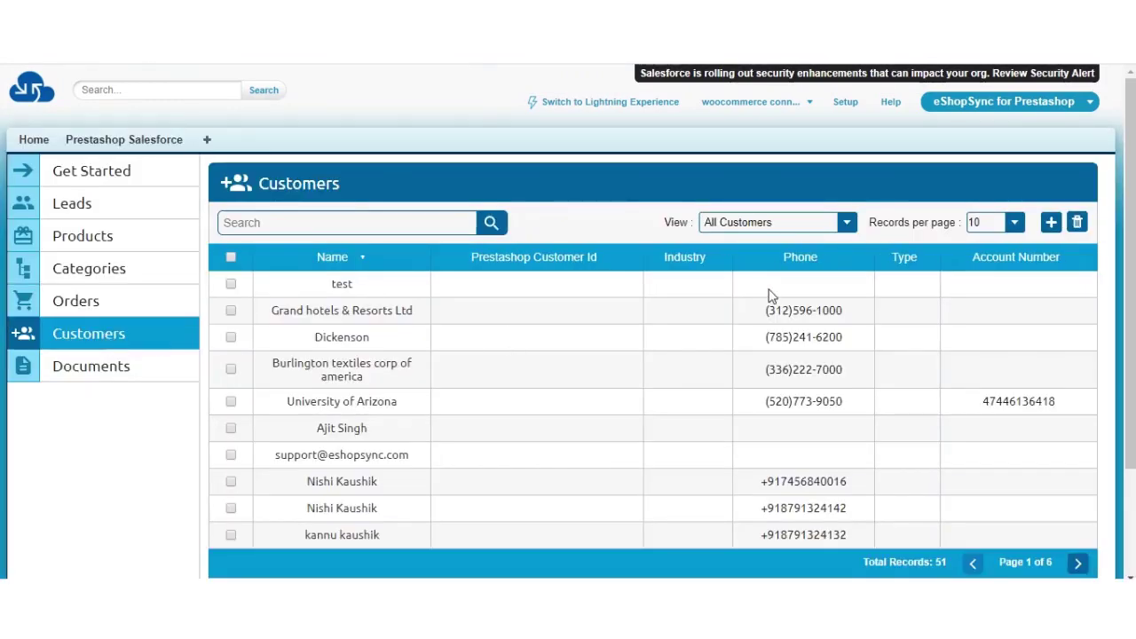
{"action": "scroll", "coordinate": [786, 320], "scroll_direction": "down", "scroll_amount": 2}
{"action": "scroll", "coordinate": [788, 240], "scroll_direction": "up", "scroll_amount": 2}
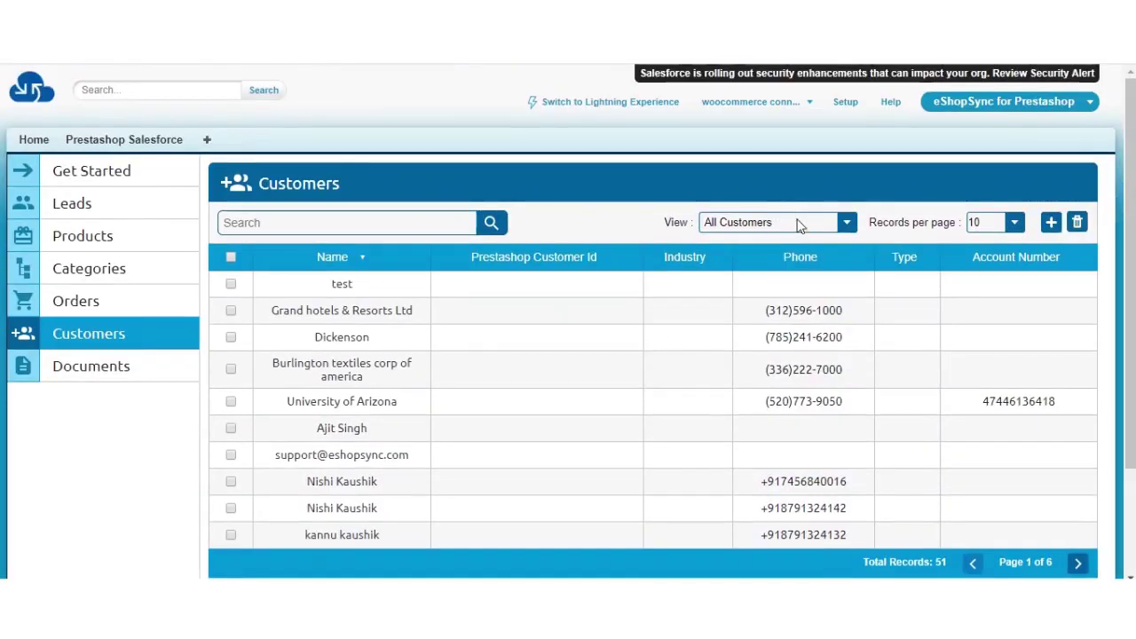
{"action": "left_click", "coordinate": [803, 222]}
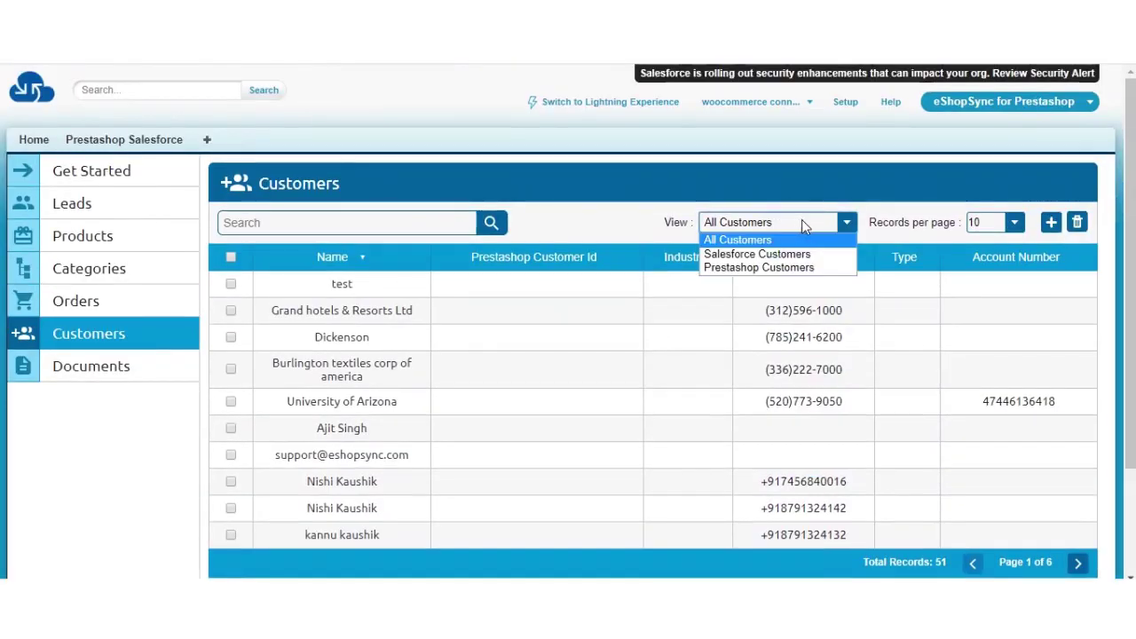
{"action": "left_click", "coordinate": [124, 365]}
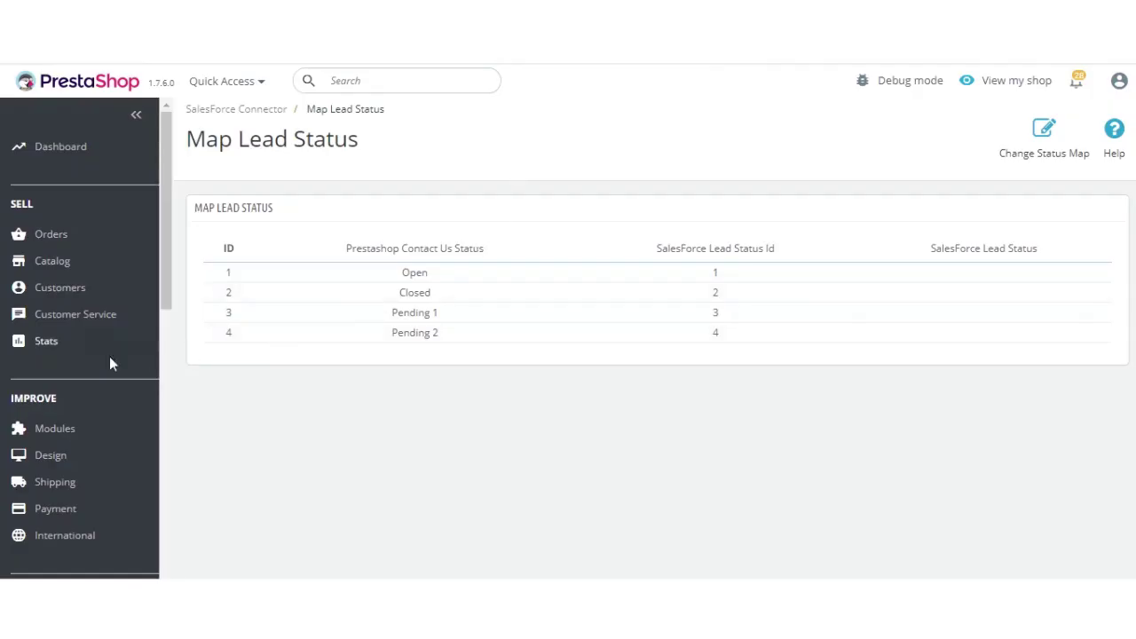
{"action": "scroll", "coordinate": [89, 426], "scroll_direction": "down", "scroll_amount": 5}
{"action": "scroll", "coordinate": [75, 475], "scroll_direction": "down", "scroll_amount": 4}
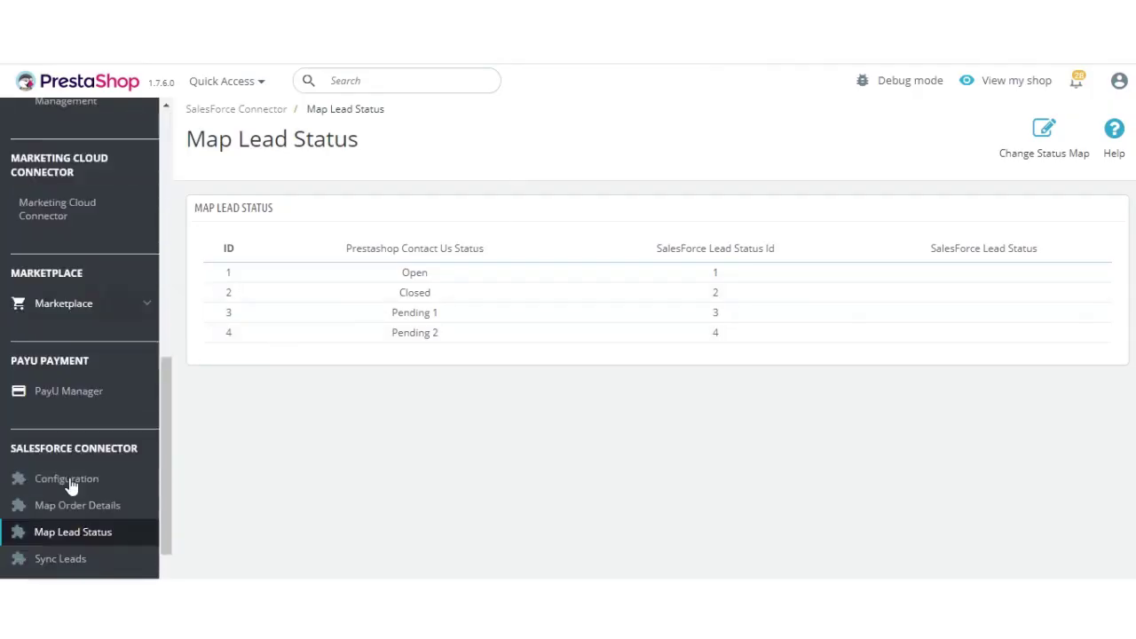
Open the SalesForce Connector Configuration page and scroll through its API settings
{"action": "left_click", "coordinate": [78, 380]}
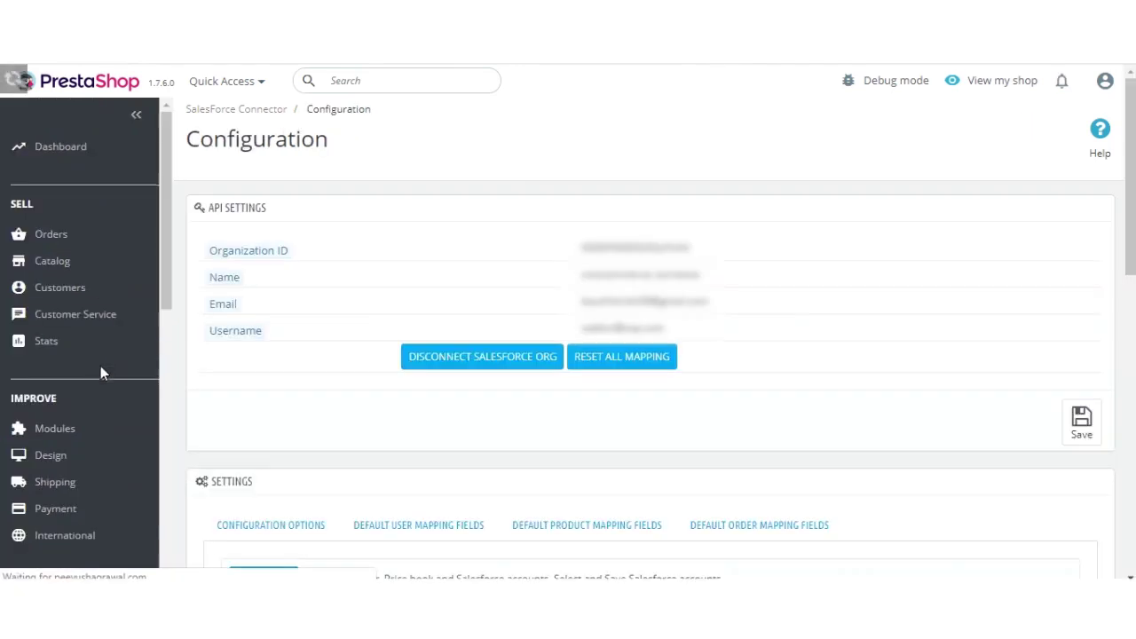
{"action": "scroll", "coordinate": [532, 315], "scroll_direction": "down", "scroll_amount": 5}
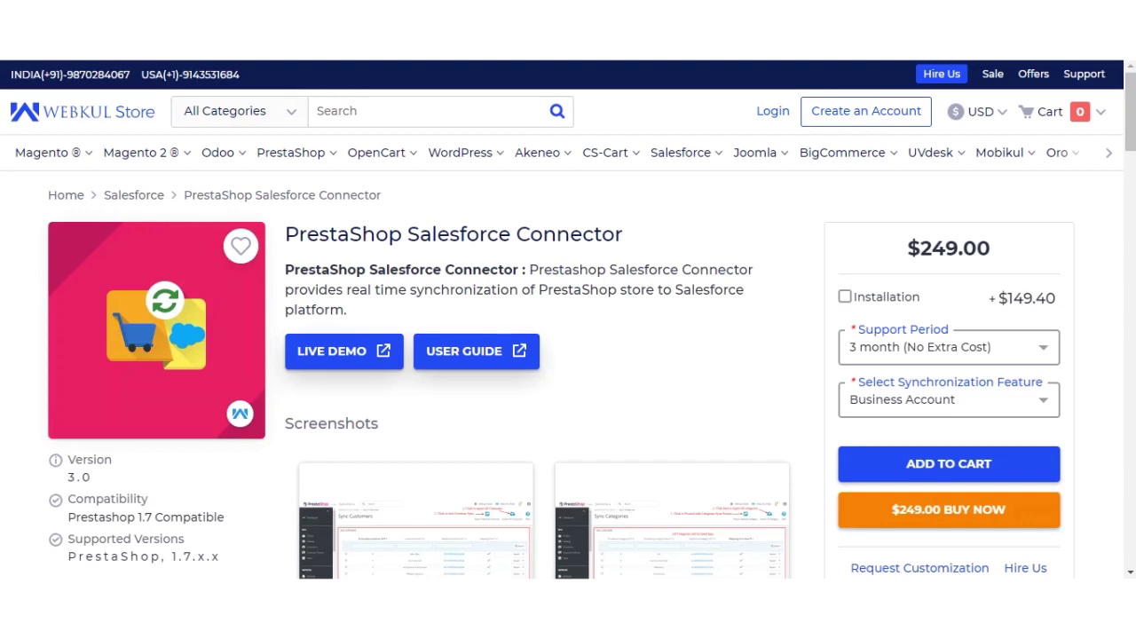
Open the Prestashop Salesforce Connector user guide and scroll back to its introduction on syncing leads and orders
{"action": "left_click", "coordinate": [449, 343]}
{"action": "scroll", "coordinate": [595, 415], "scroll_direction": "down", "scroll_amount": 3}
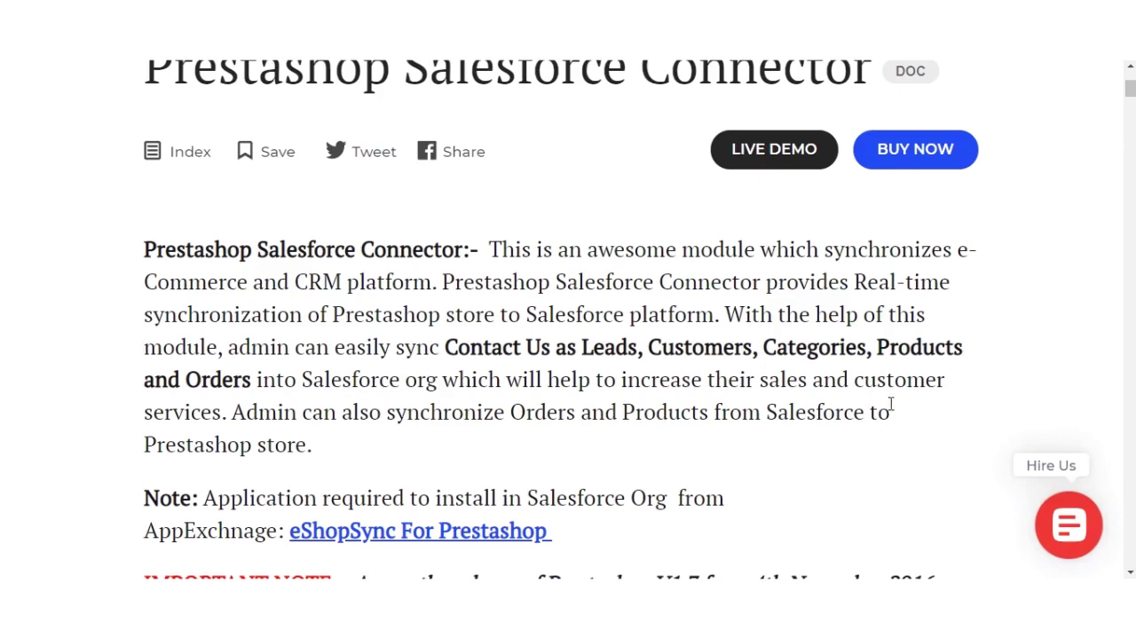
{"action": "scroll", "coordinate": [890, 404], "scroll_direction": "down", "scroll_amount": 7}
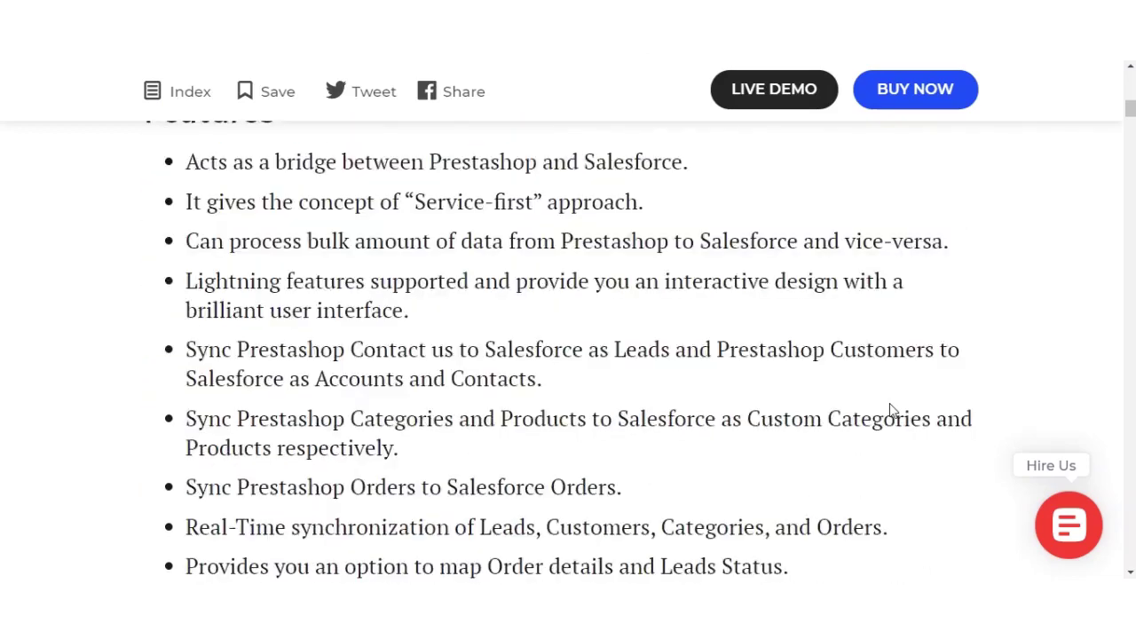
{"action": "scroll", "coordinate": [890, 404], "scroll_direction": "up", "scroll_amount": 6}
{"action": "scroll", "coordinate": [892, 410], "scroll_direction": "up", "scroll_amount": 1}
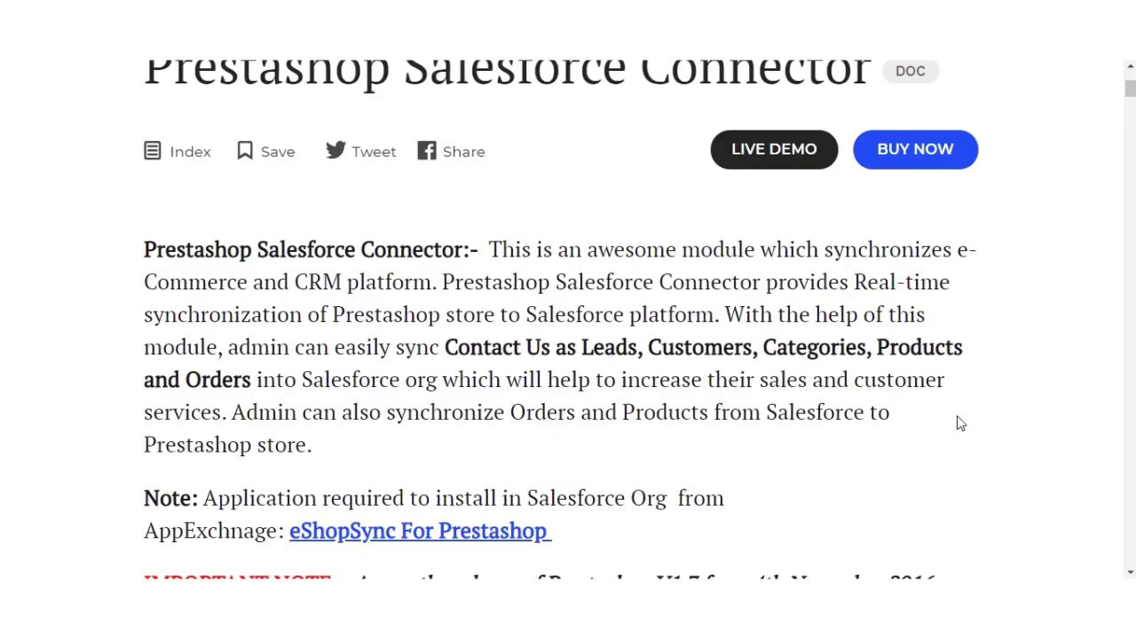
{"action": "scroll", "coordinate": [957, 423], "scroll_direction": "up", "scroll_amount": 1}
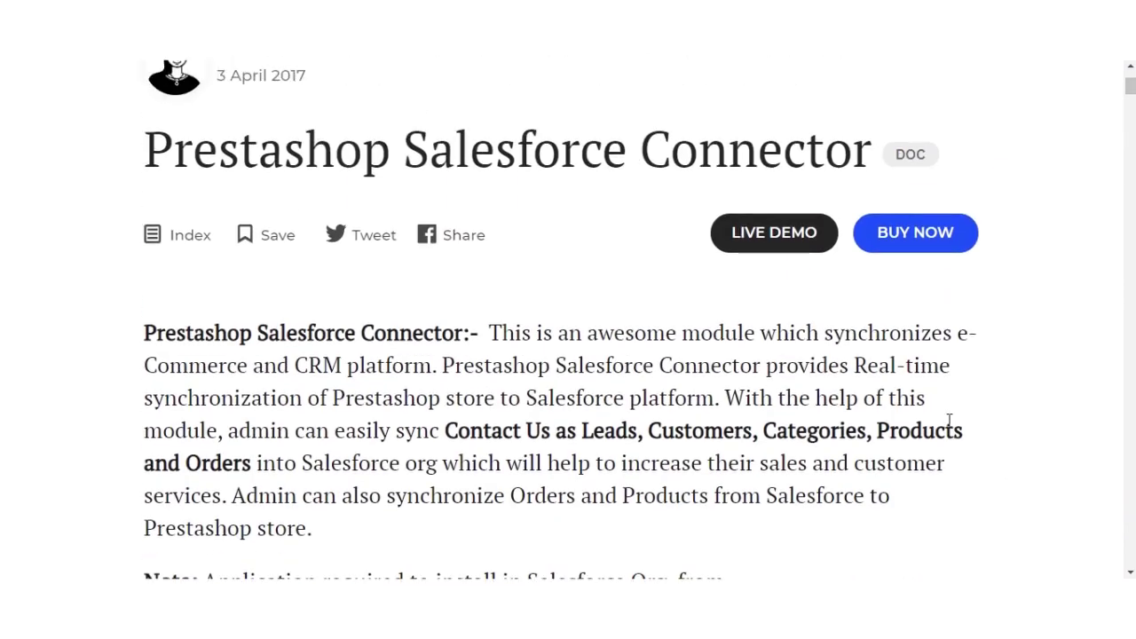